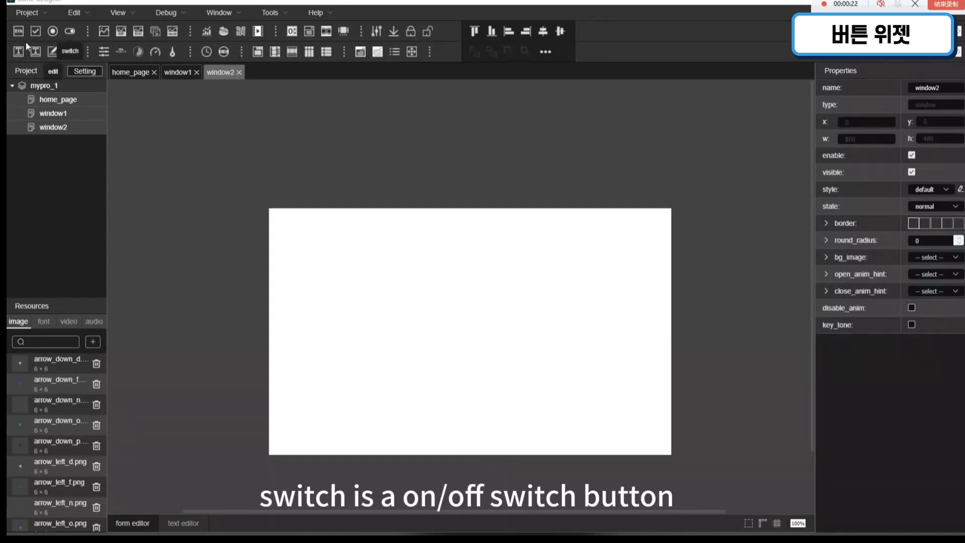
Step: Add a button at about x 62, y 42 in window2 and a column of three check buttons below it, starting at about y 137
left_click_drag(18, 31, 302, 234)
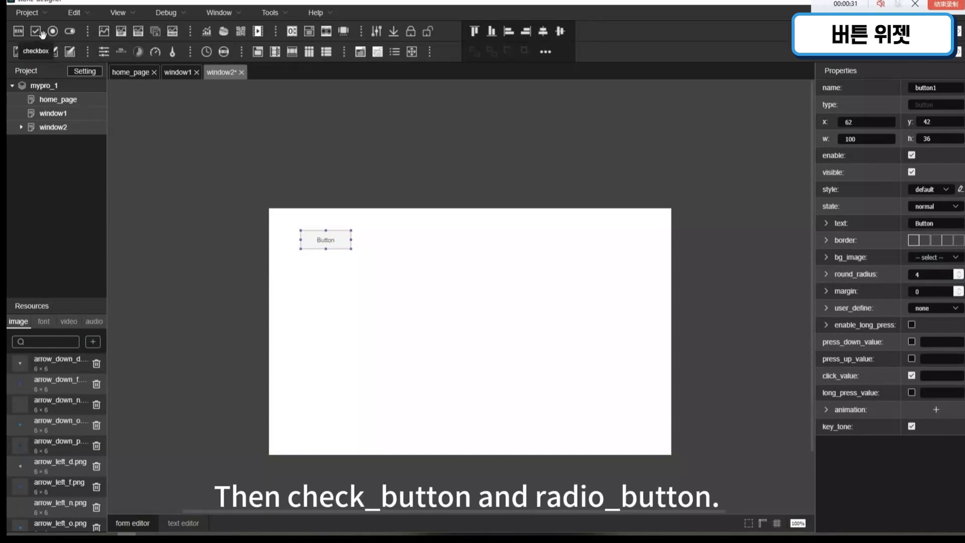
left_click_drag(44, 34, 324, 292)
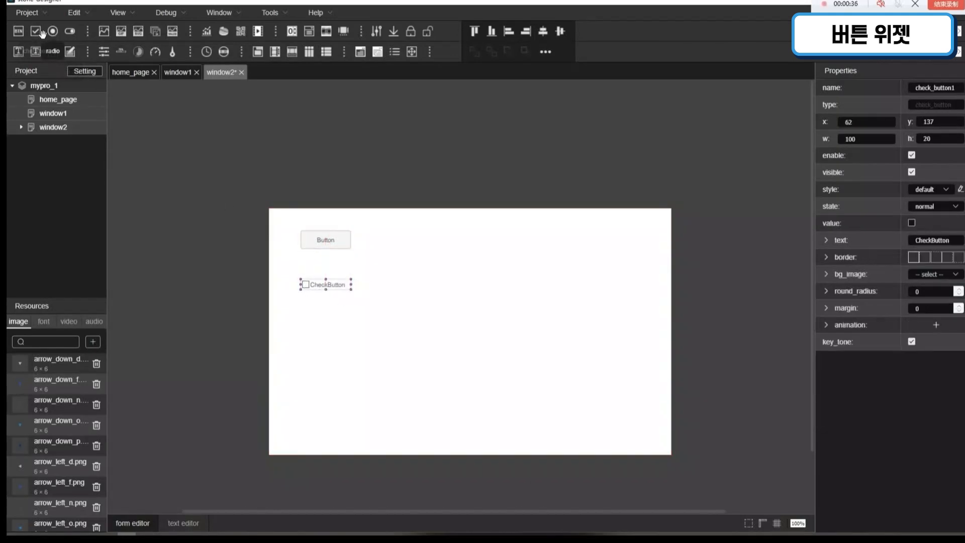
left_click_drag(88, 100, 329, 315)
left_click_drag(35, 31, 334, 335)
left_click(377, 322)
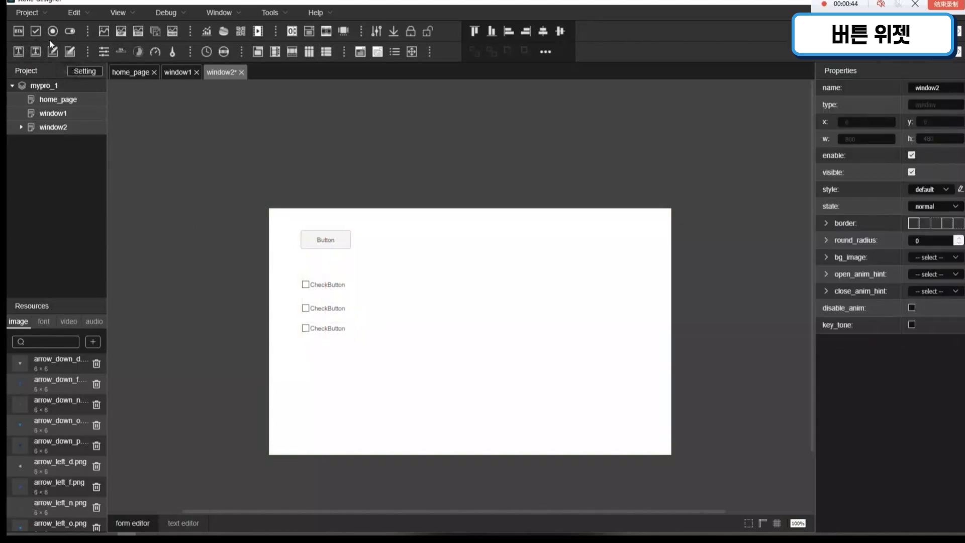
Step: Add a column of three radio buttons at about x 197, beside the check buttons
left_click_drag(52, 31, 378, 310)
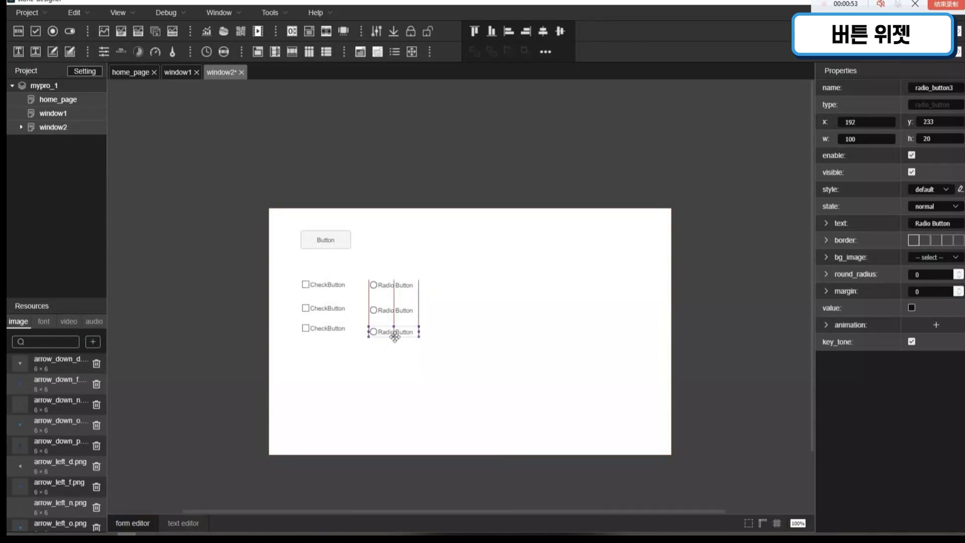
left_click_drag(378, 334, 378, 332)
left_click(465, 310)
Step: Add two stacked switches at about x 322 beside the radio buttons, and a second button beside the first one
left_click_drag(70, 31, 455, 285)
left_click_drag(70, 31, 453, 314)
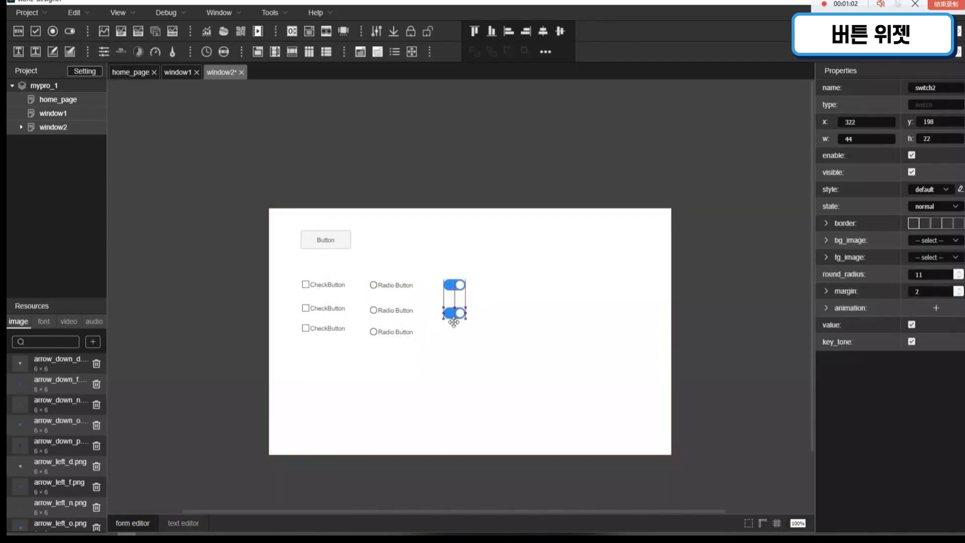
left_click(511, 247)
left_click_drag(25, 32, 395, 240)
left_click(510, 241)
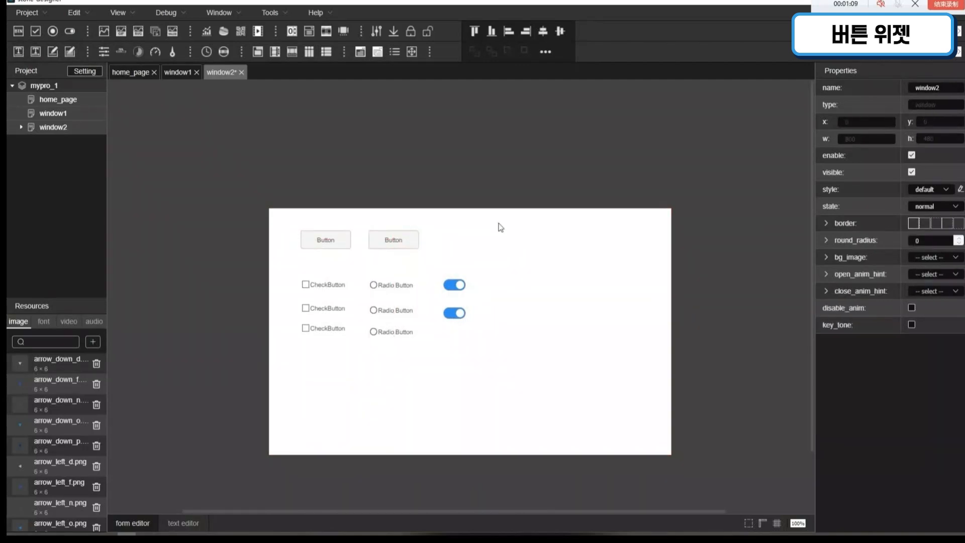
Step: Set the first button's user_define to open_window with window1 as its target
left_click(342, 243)
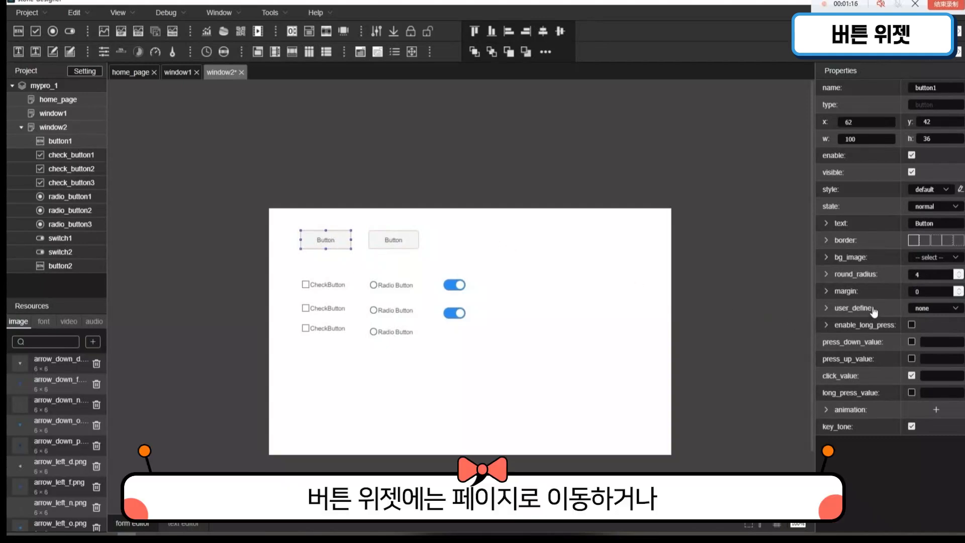
left_click(955, 309)
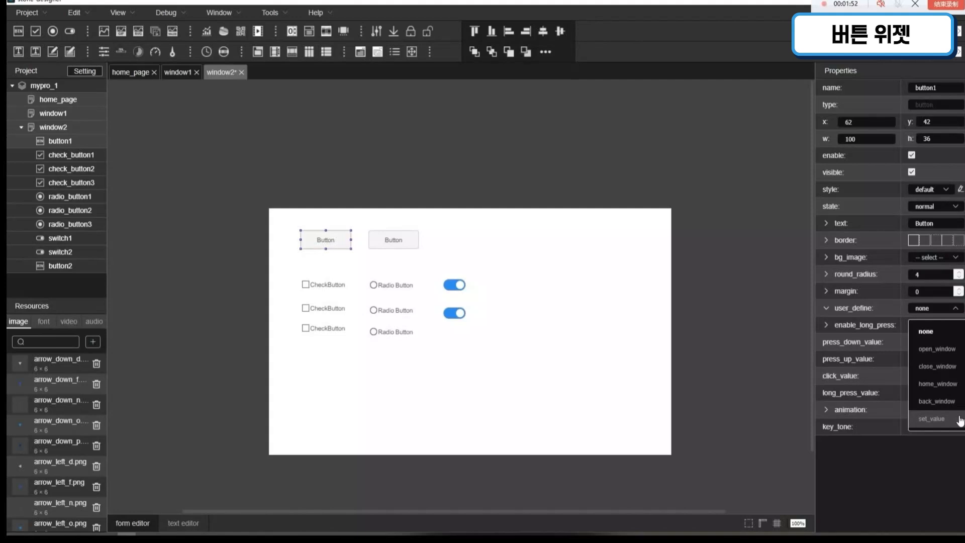
left_click(951, 355)
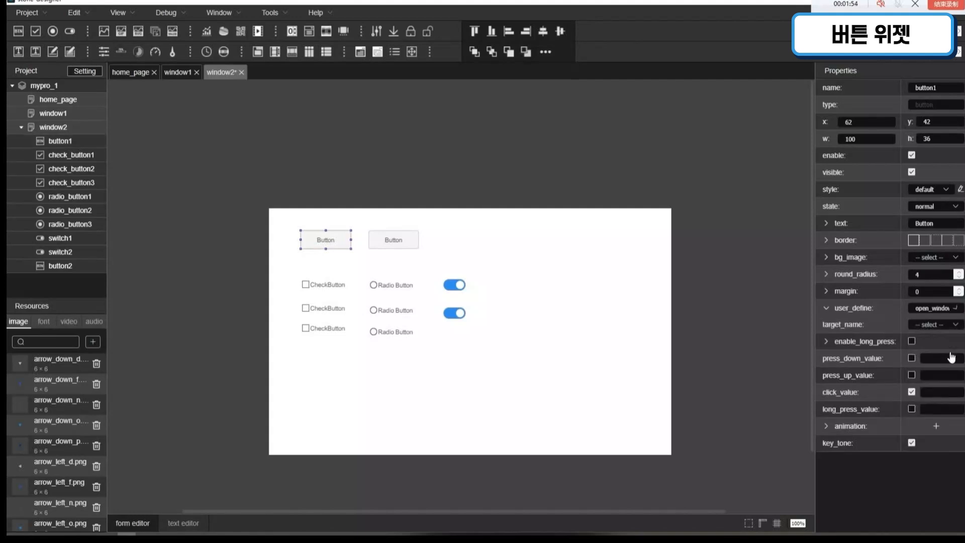
left_click(952, 325)
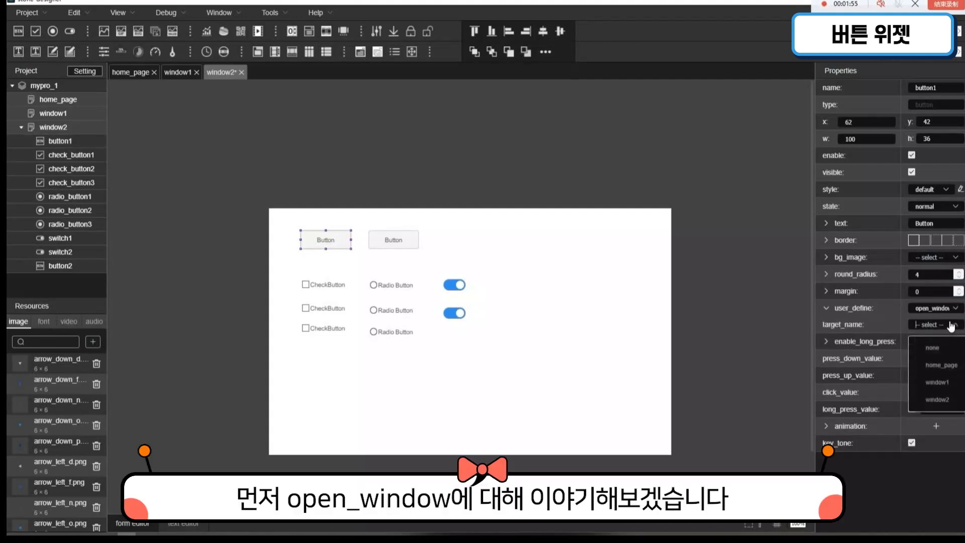
left_click(949, 384)
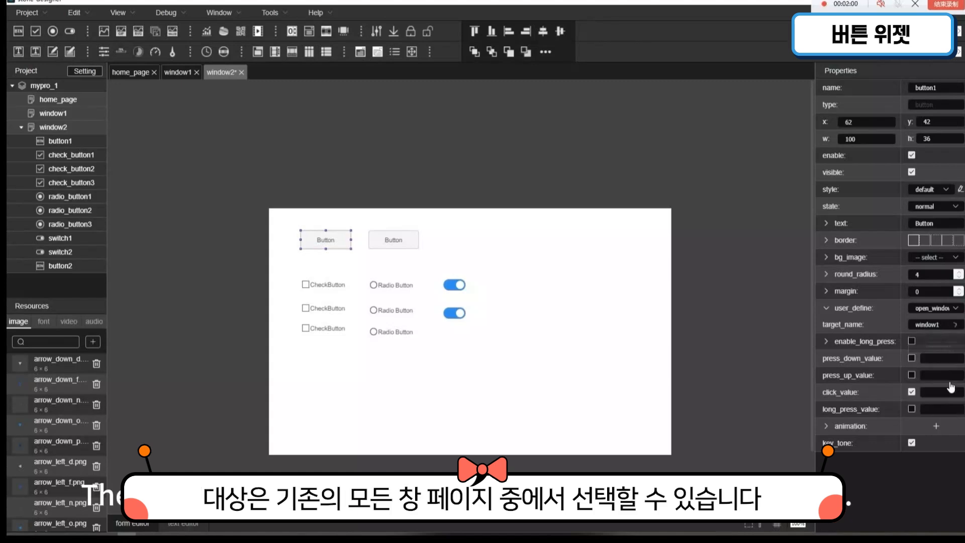
left_click(557, 256)
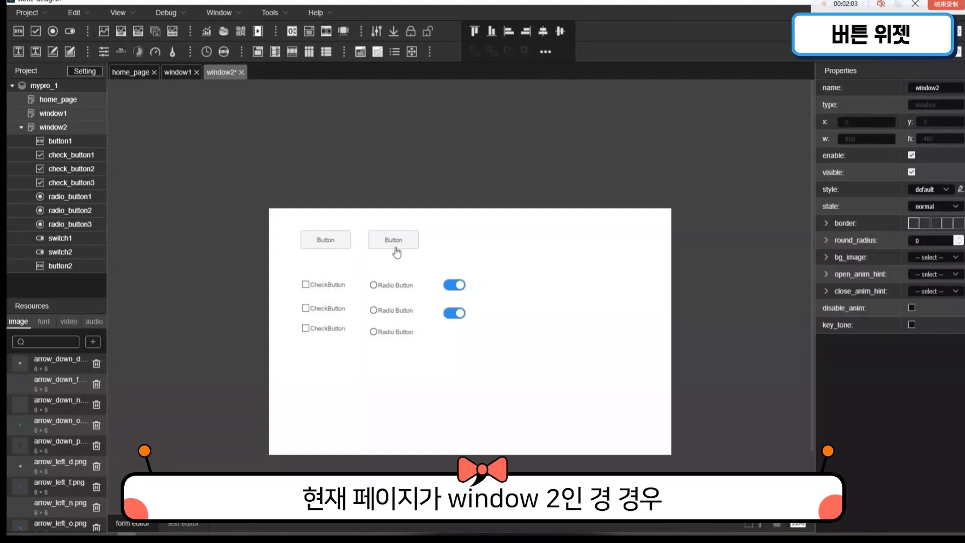
Step: Add a button at about x 94, y 64 in window1 and set its user_define to close_window
left_click(47, 115)
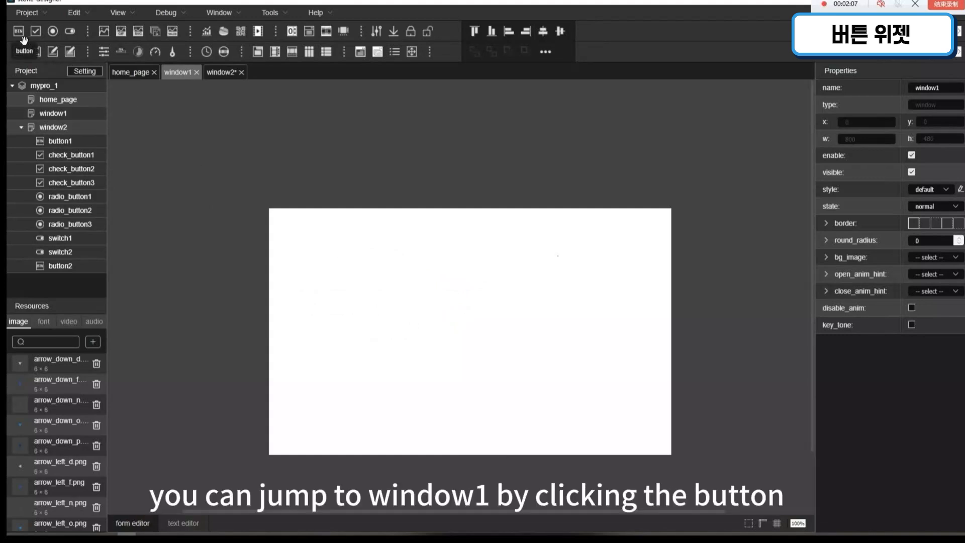
left_click_drag(18, 31, 320, 242)
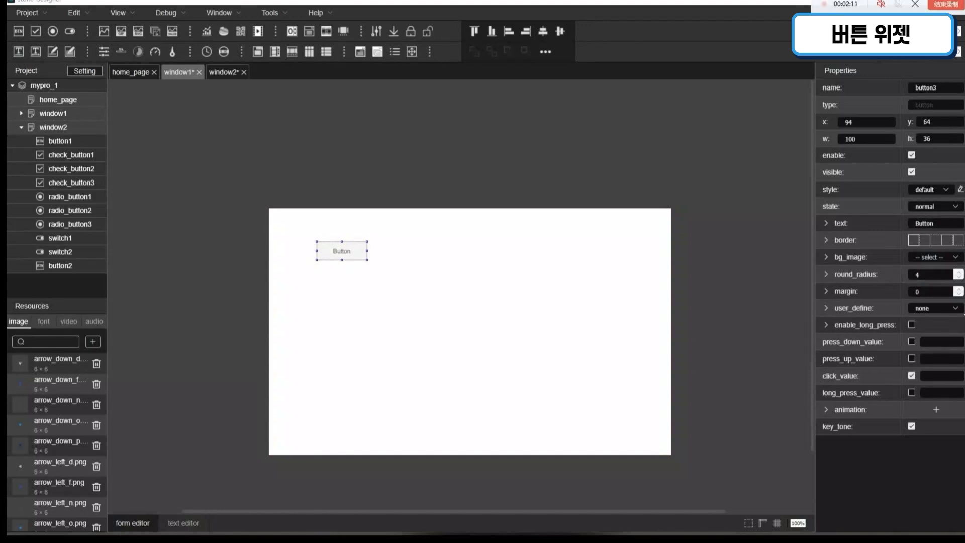
left_click(960, 308)
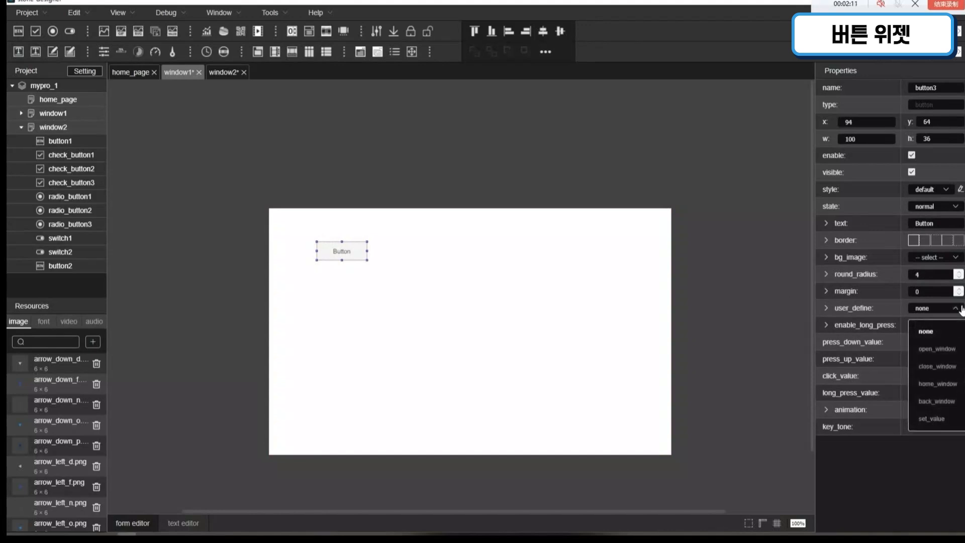
left_click(952, 369)
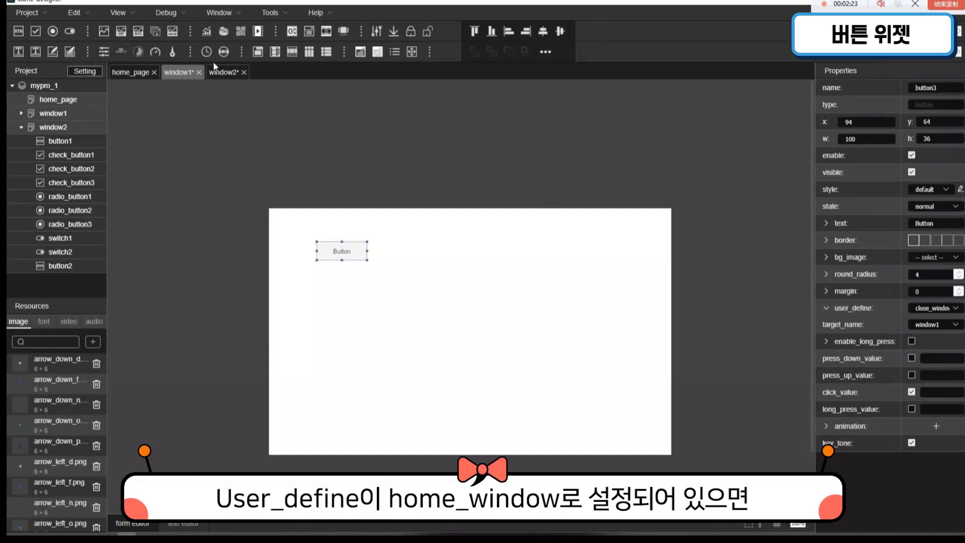
Step: Add a second button at about x 93, y 143 in window1 and set its user_define to home_window
left_click_drag(18, 31, 337, 289)
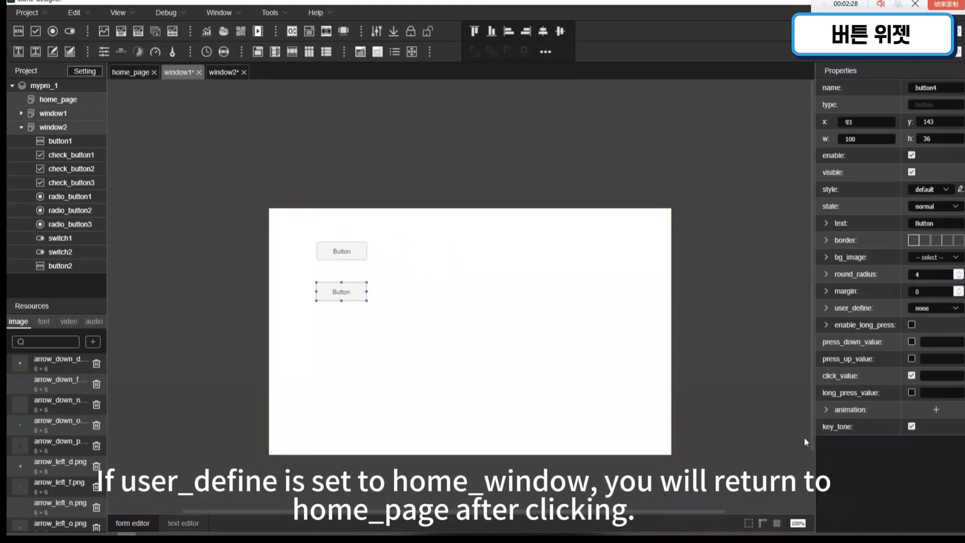
left_click(935, 308)
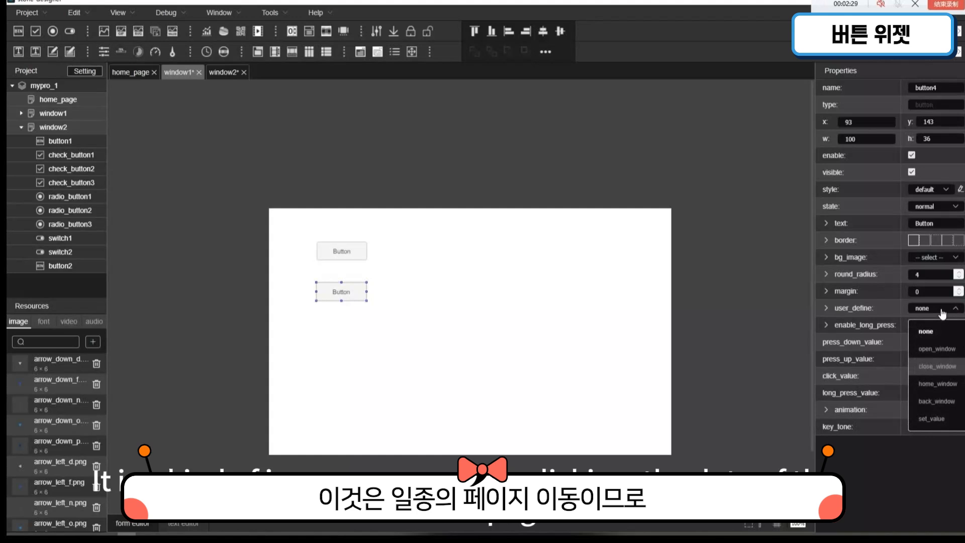
left_click(953, 386)
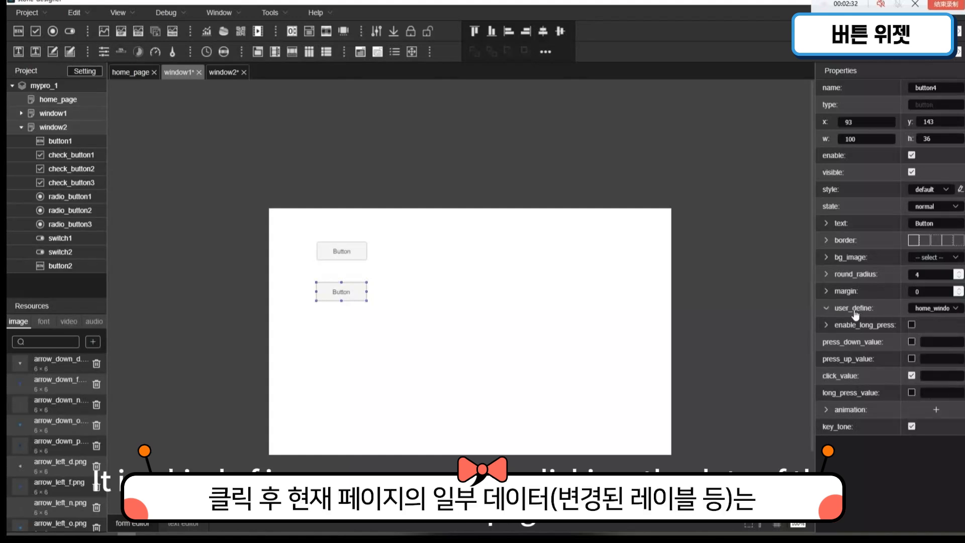
left_click(334, 327)
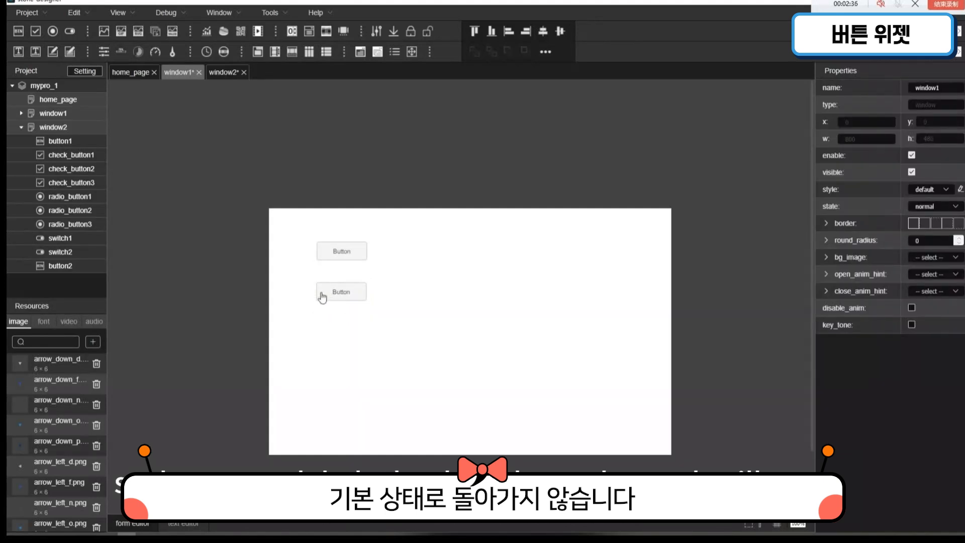
Step: View home_page, return to window1, and set the lower button's user_define to back_window
left_click(52, 100)
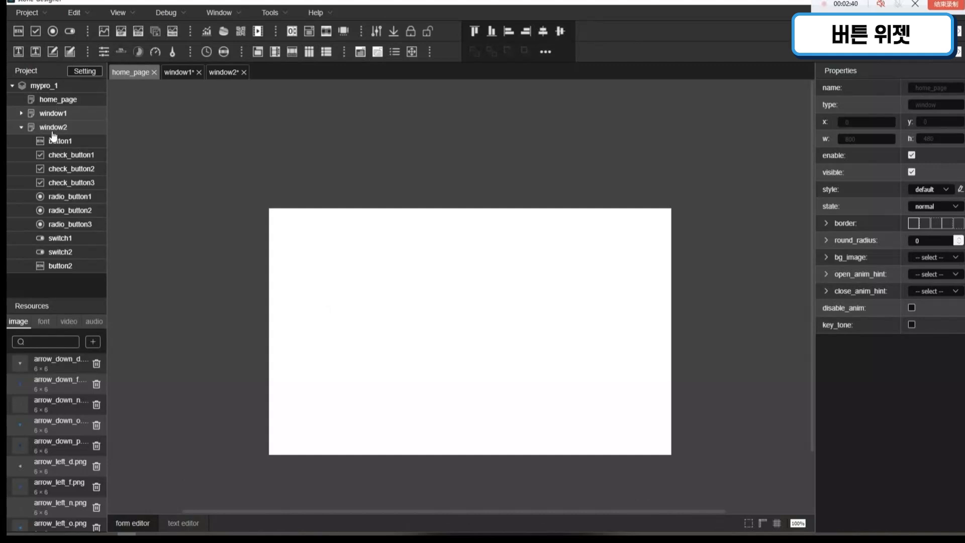
left_click(56, 116)
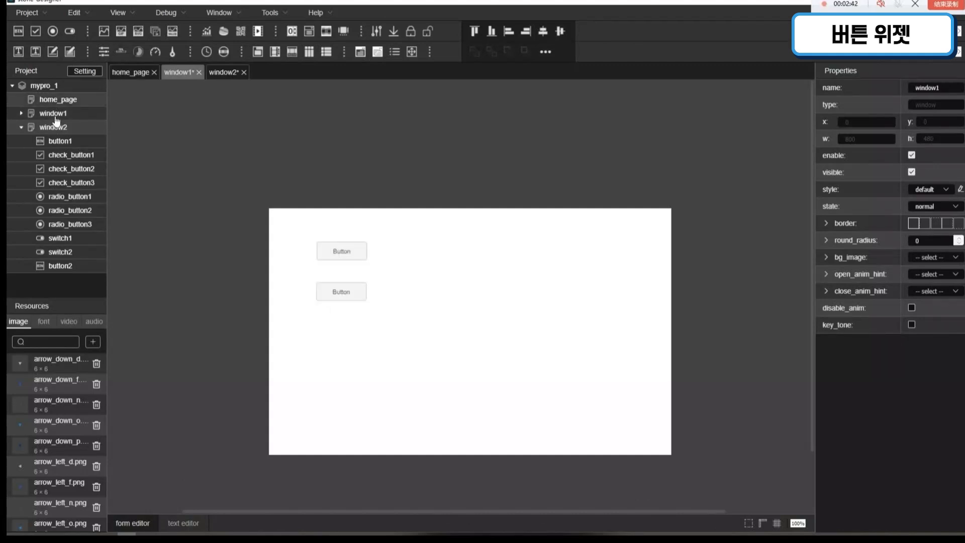
left_click(361, 295)
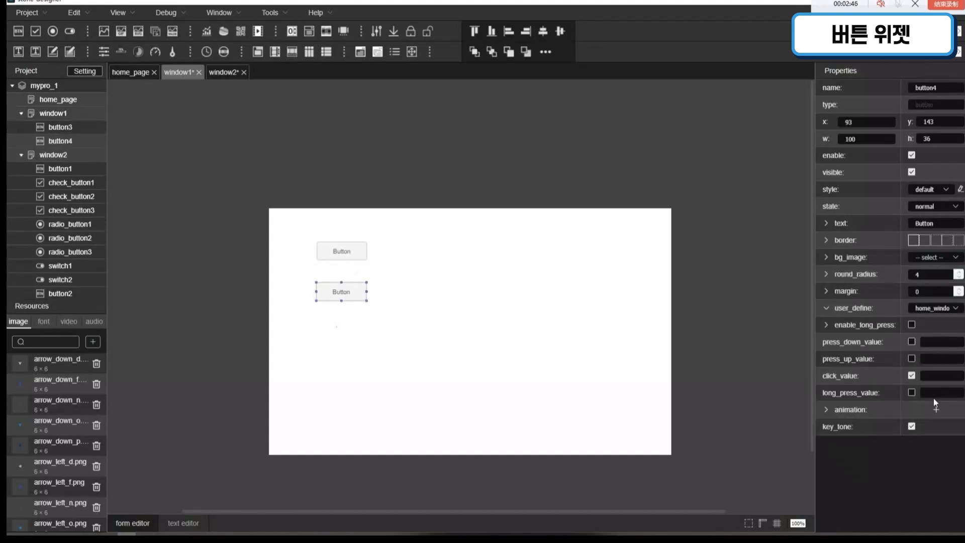
left_click(931, 308)
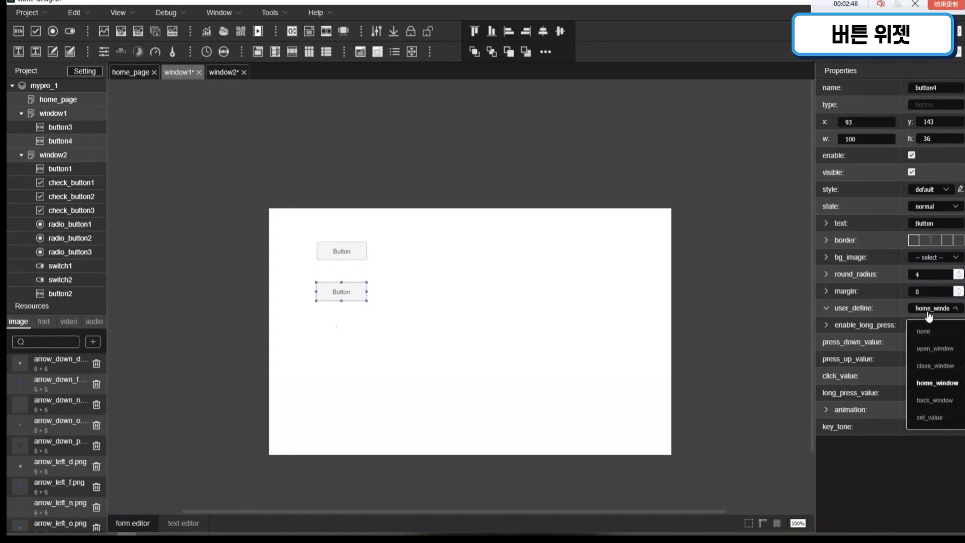
left_click(941, 403)
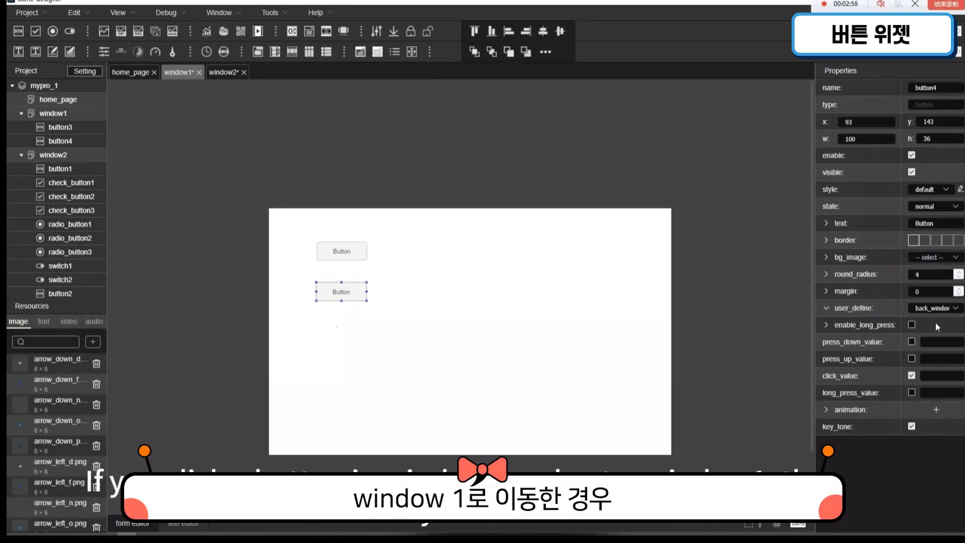
Step: Set the user_define of button1 in window2 to set_value and review its increase_decrease options
left_click(59, 156)
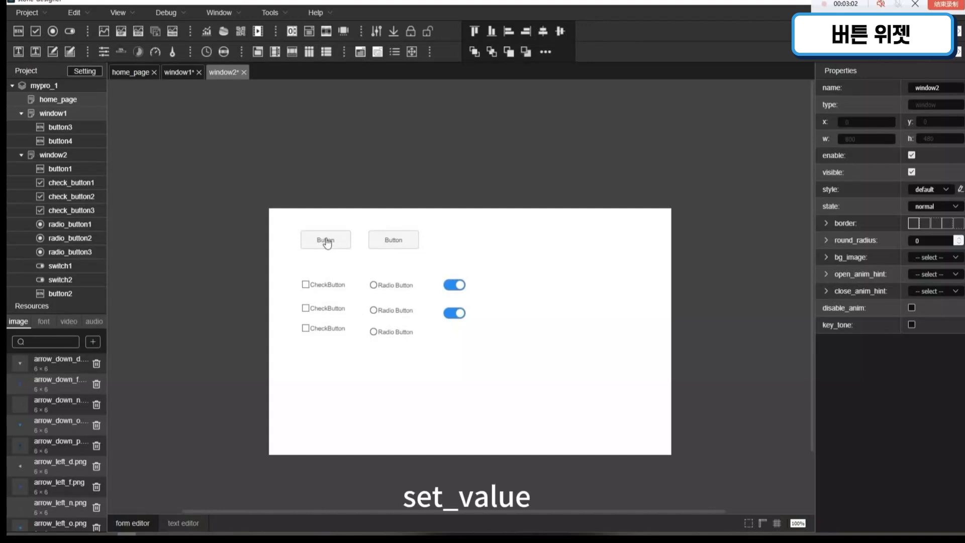
left_click(342, 248)
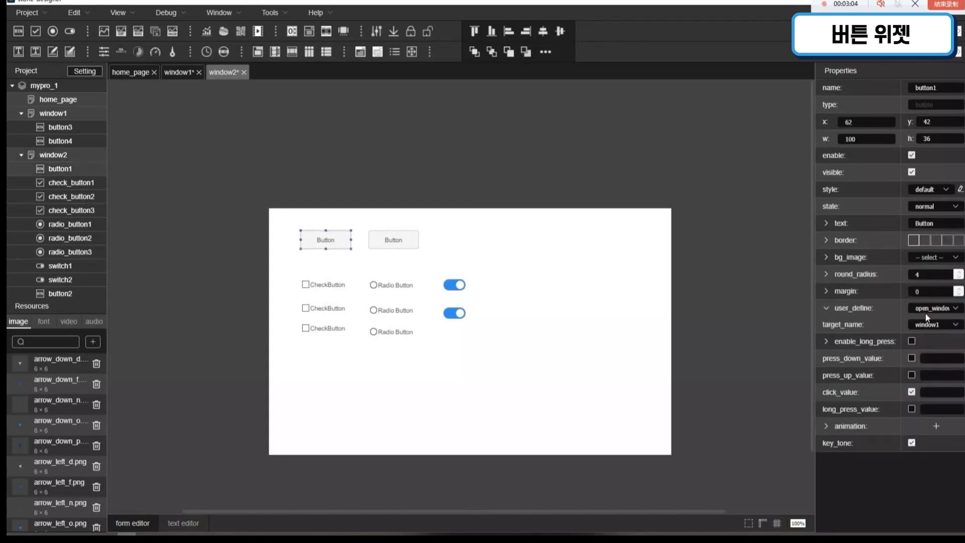
left_click(928, 310)
left_click(946, 418)
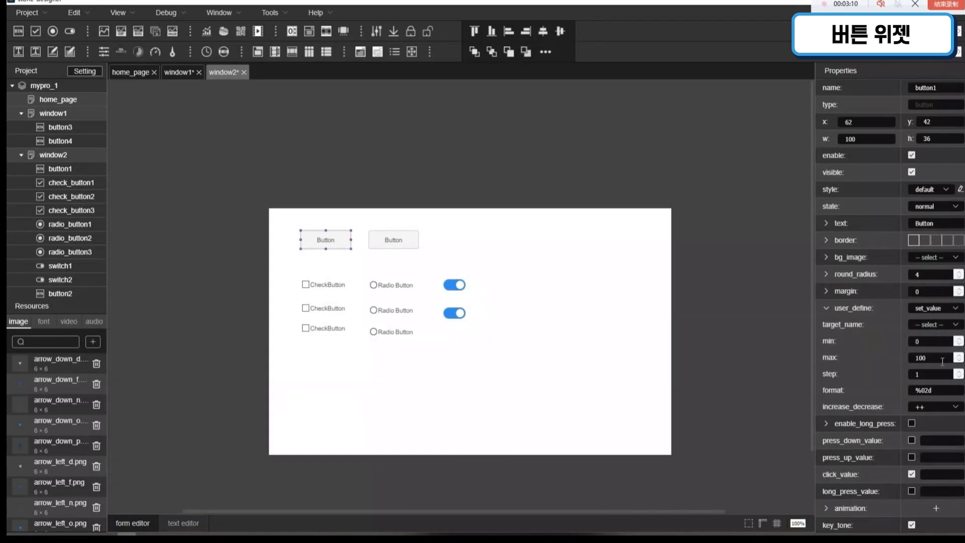
left_click(935, 407)
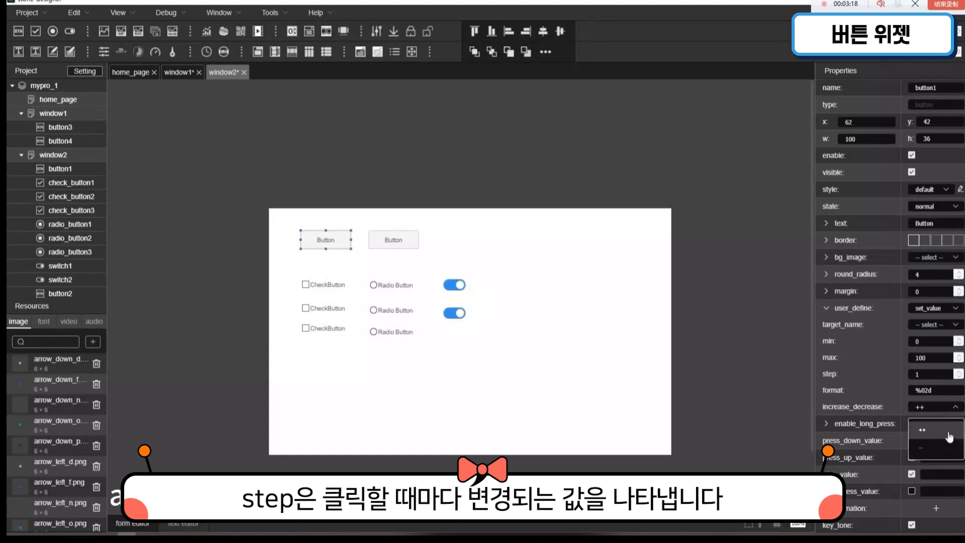
left_click(889, 380)
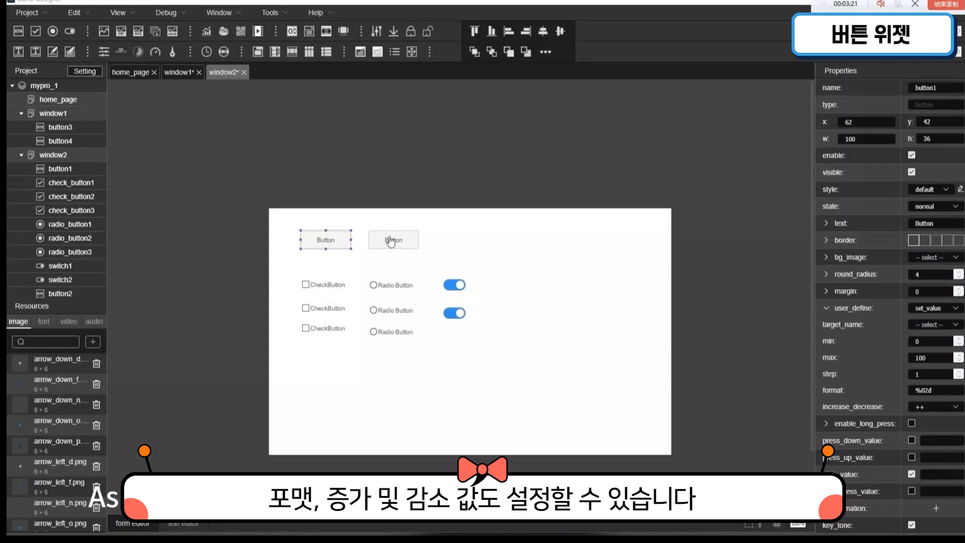
Step: Move the second button in window2 farther right along the same row, above the switches
left_click_drag(393, 240, 492, 243)
left_click(614, 250)
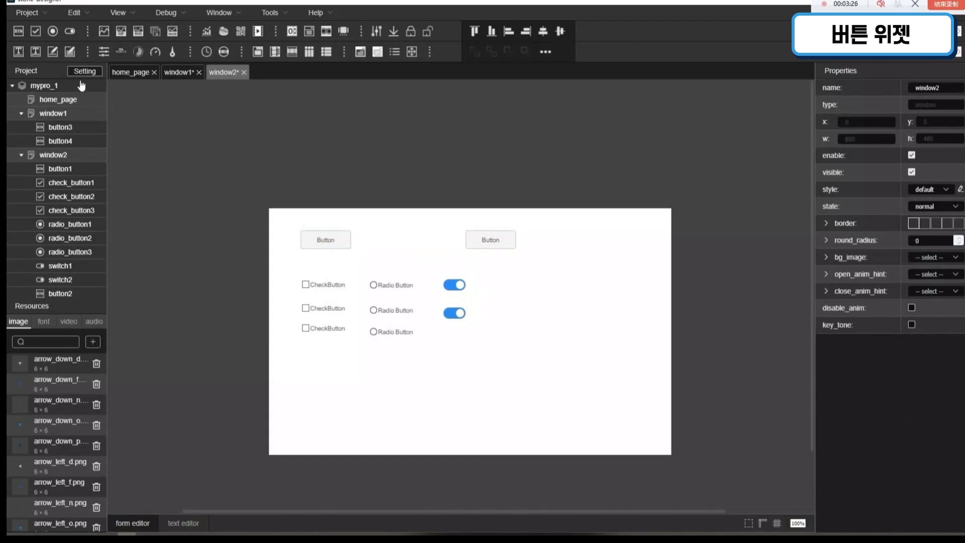
Step: Add a label, text edit, image value, slider, progress bar and progress circle across the lower part of window2
left_click_drag(18, 51, 401, 387)
left_click_drag(52, 51, 350, 413)
left_click(478, 399)
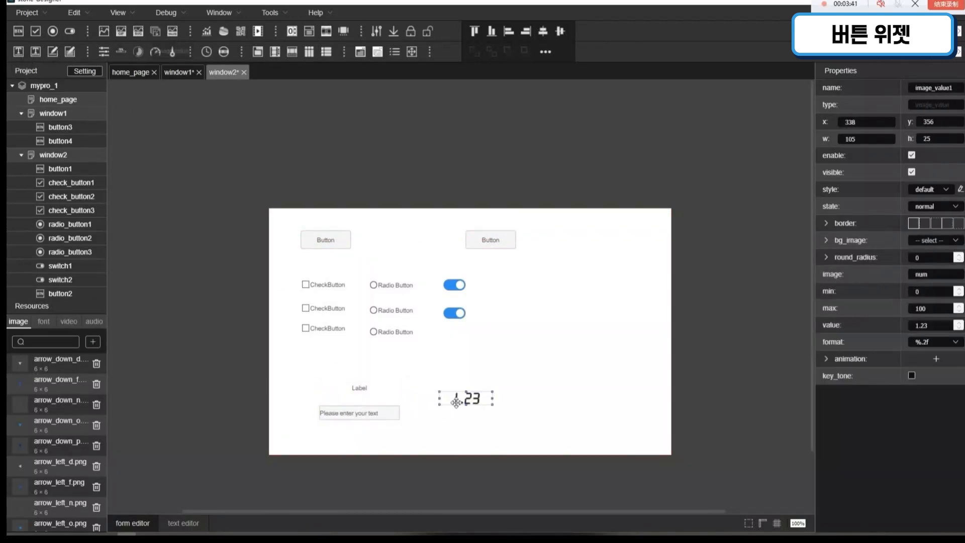
left_click_drag(463, 395, 431, 390)
left_click_drag(104, 51, 521, 398)
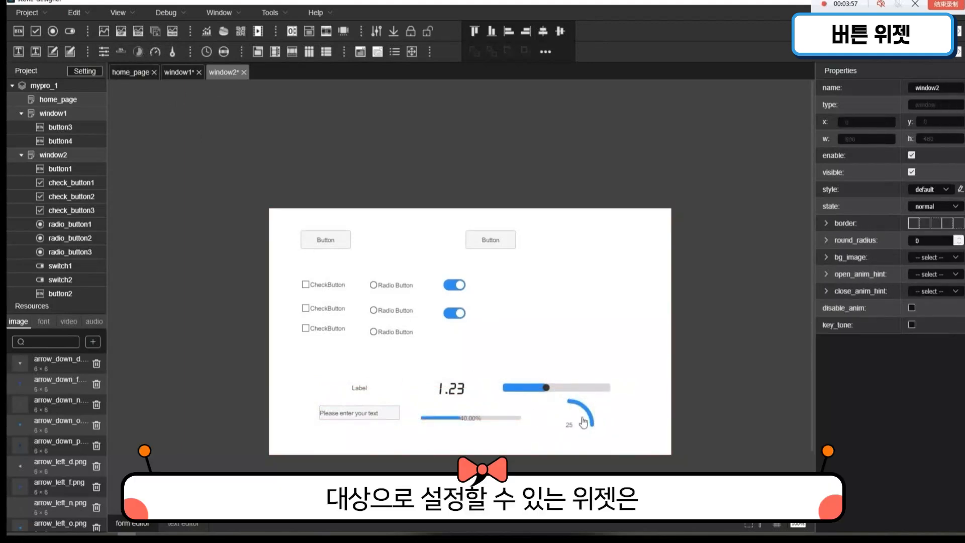
Step: Make image_value1 the set_value target of button1 in window2, with max 10 and step 2
left_click(313, 245)
left_click(950, 326)
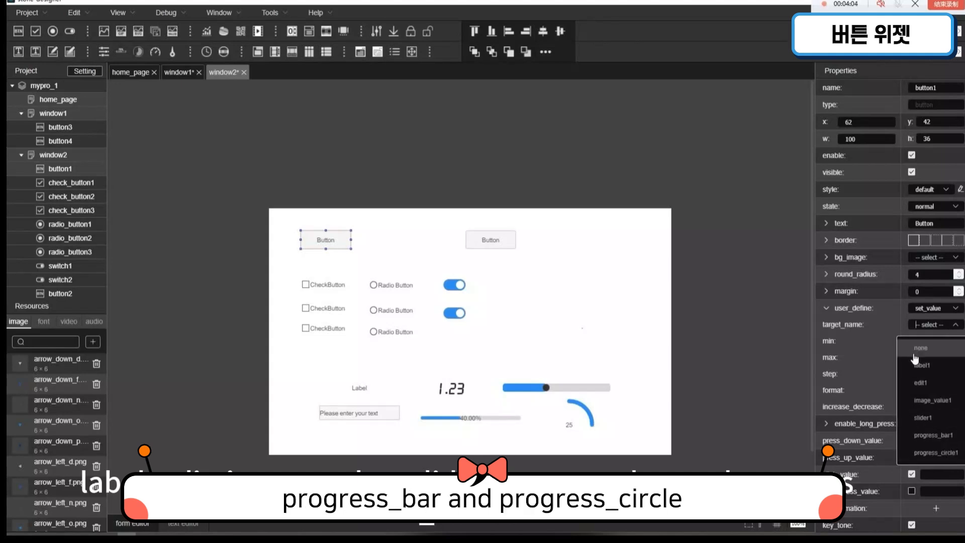
left_click(934, 401)
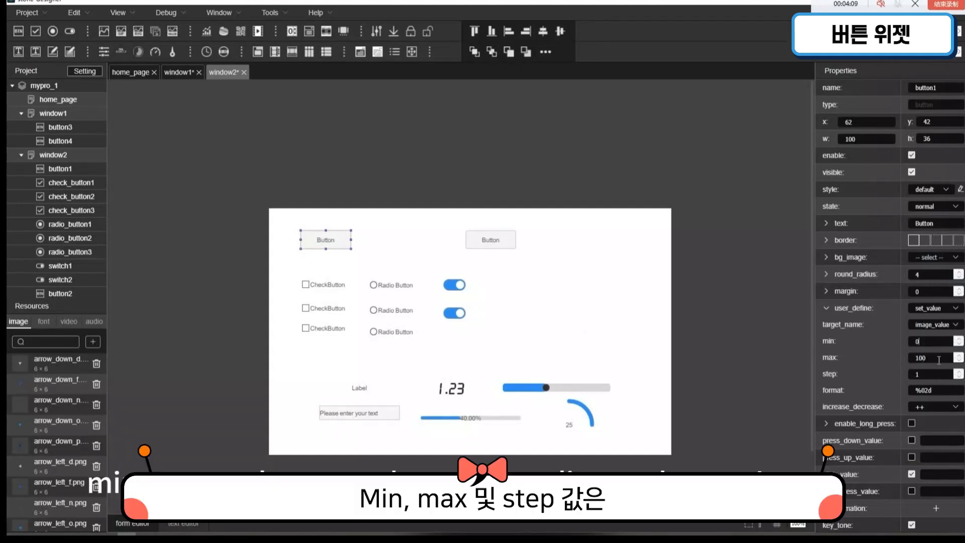
left_click_drag(948, 363, 885, 357)
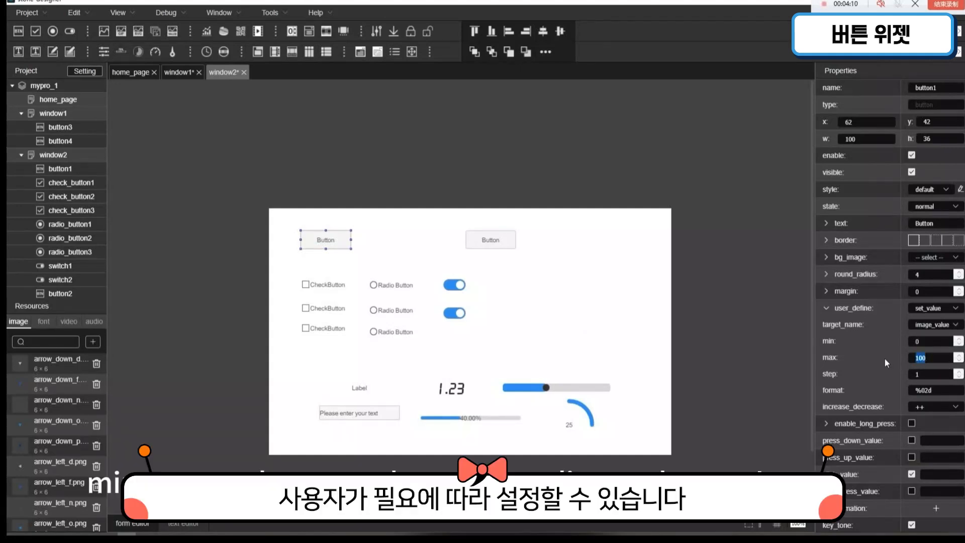
type("10")
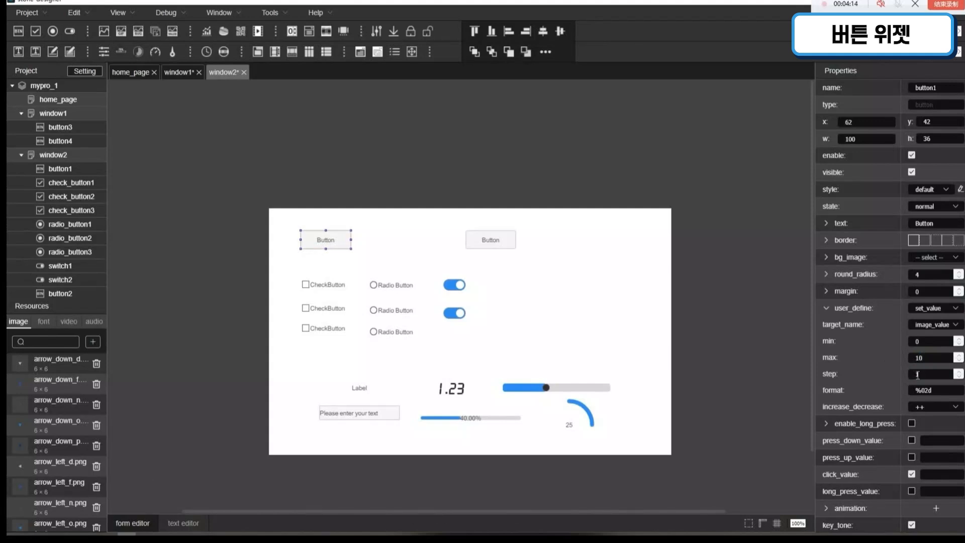
left_click(938, 376)
type("2")
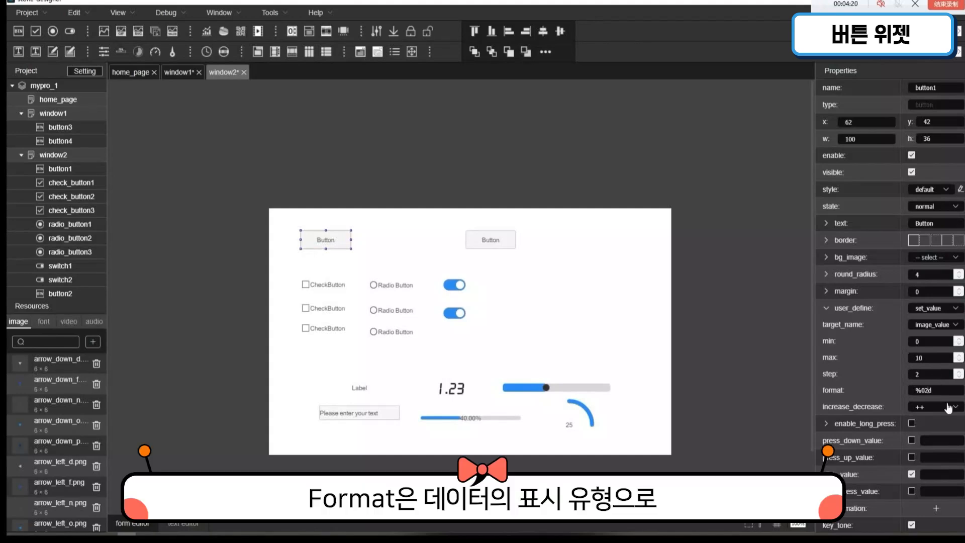
Step: Set button1's value format to %d and its increase_decrease option to --
key("BackSpace")
key("BackSpace")
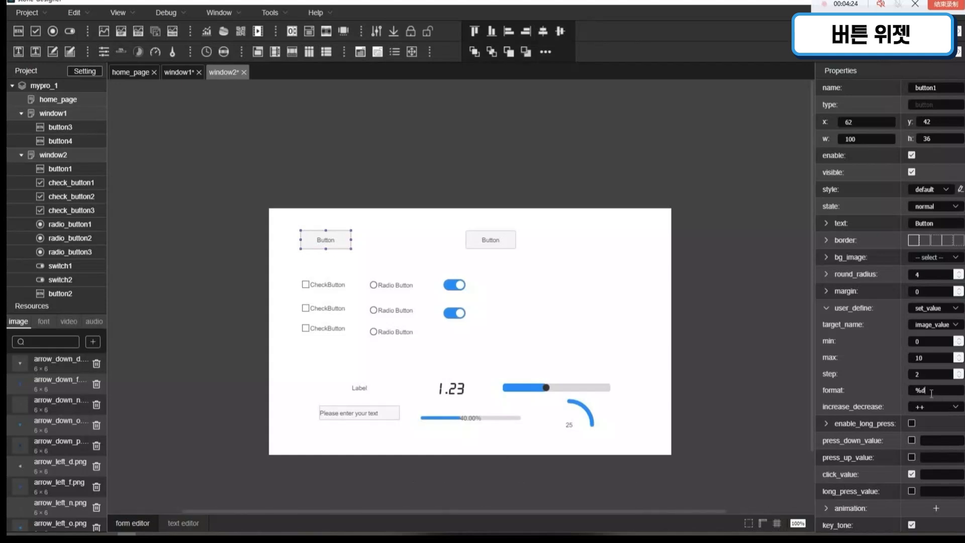
left_click(930, 408)
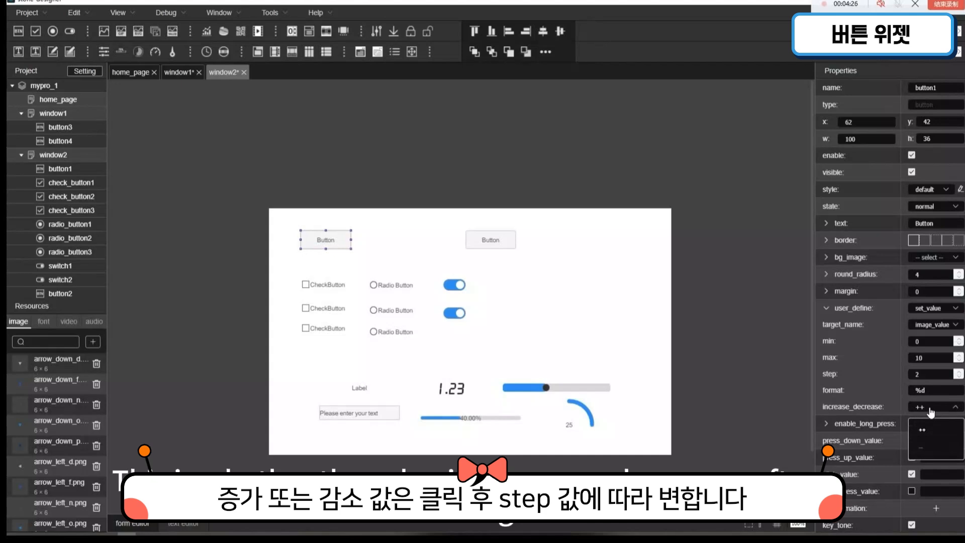
left_click(936, 438)
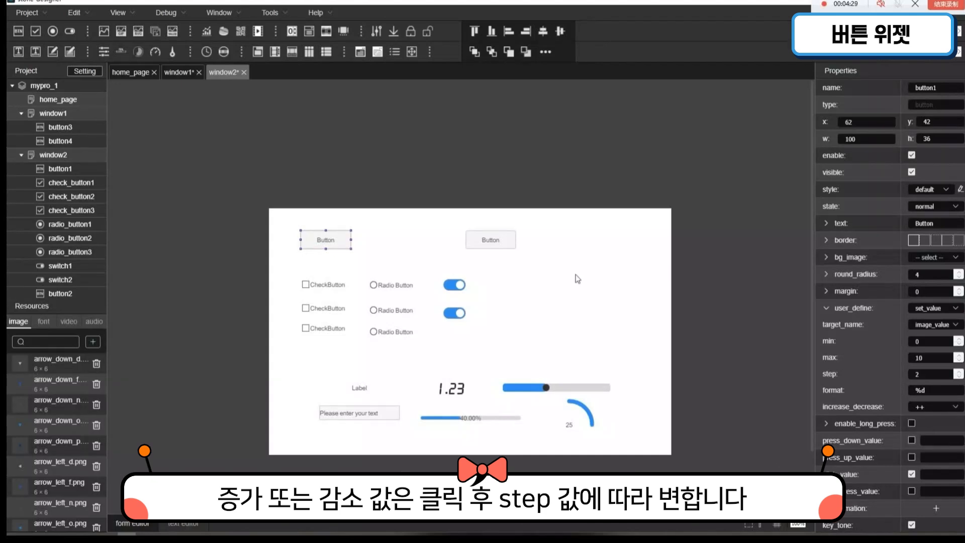
left_click(941, 407)
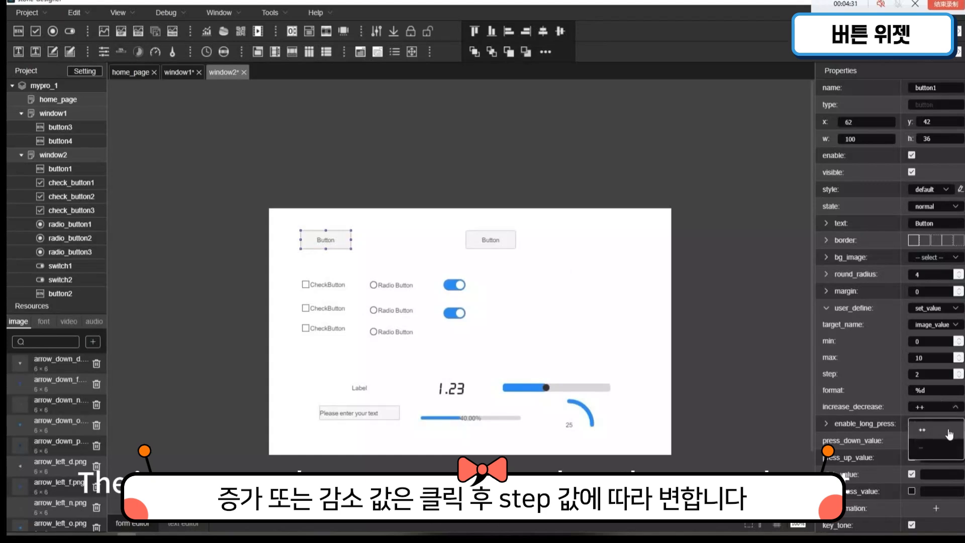
left_click(944, 448)
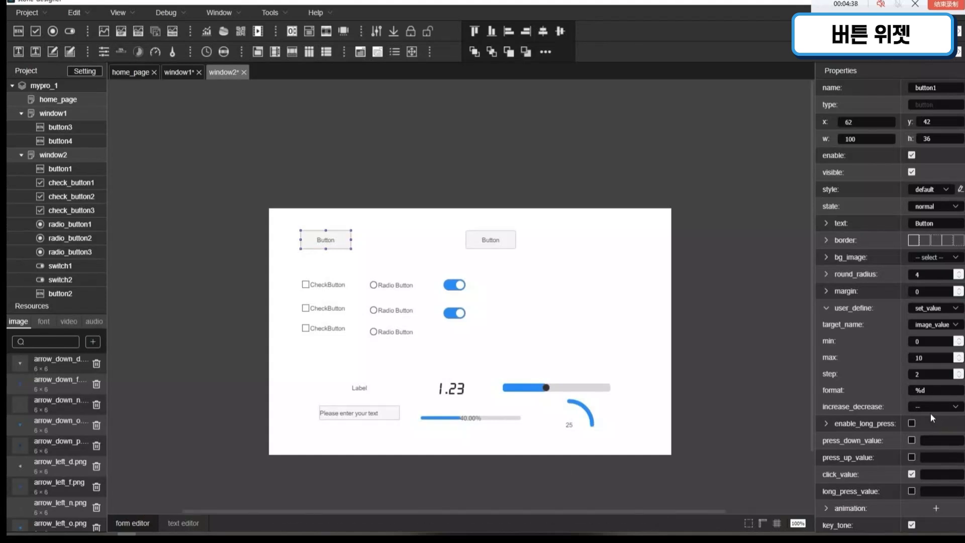
Step: Enable long press and long_press_value for button1, and set the long-press repeat to 500
left_click(891, 428)
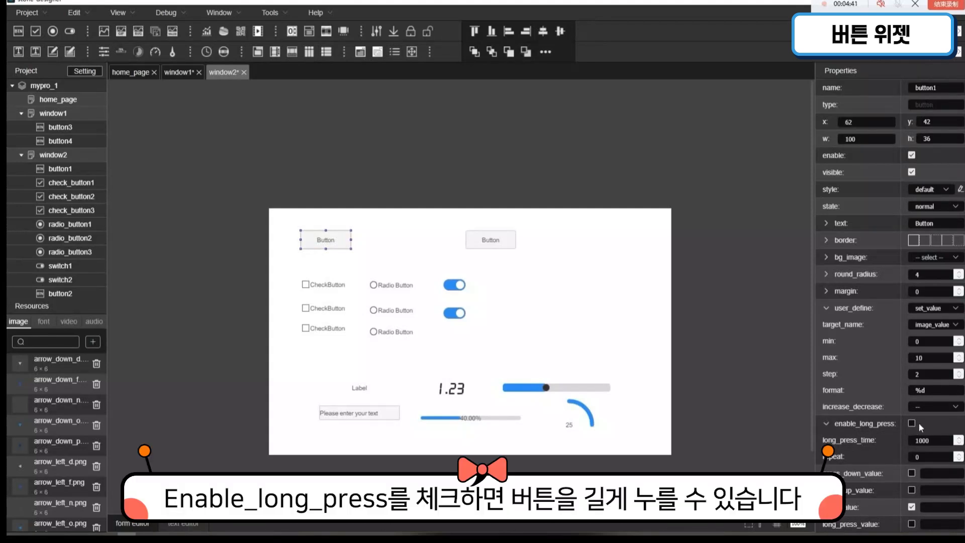
scroll(919, 424, "down", 1)
left_click(912, 389)
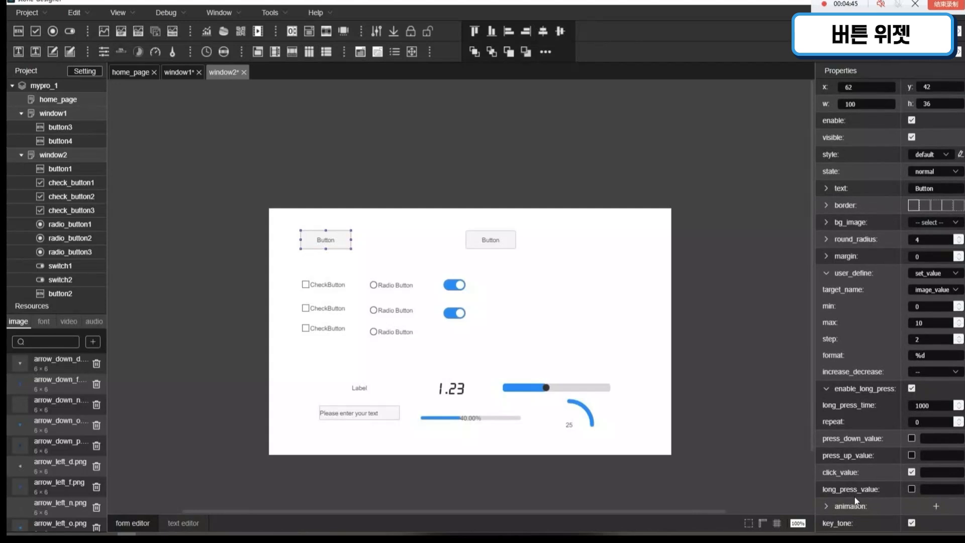
left_click(912, 489)
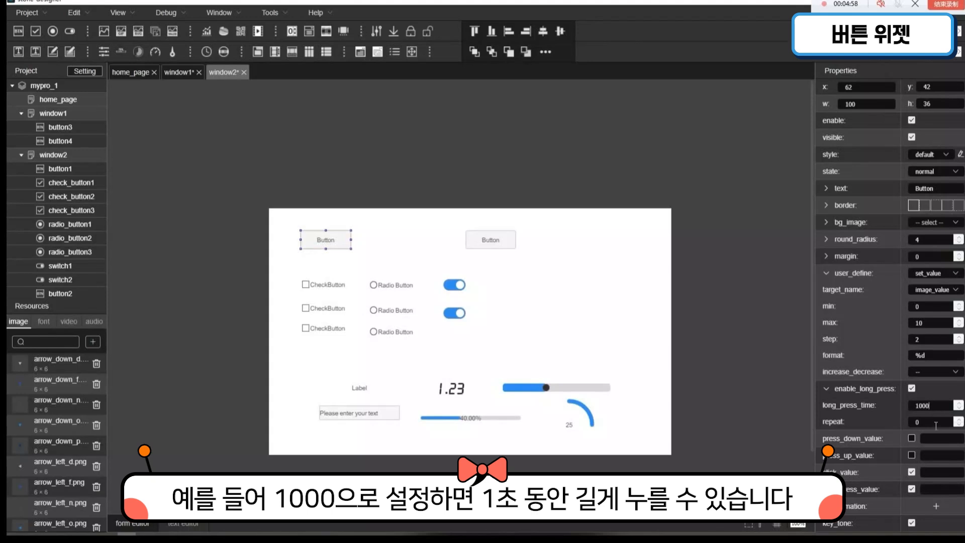
double_click(917, 422)
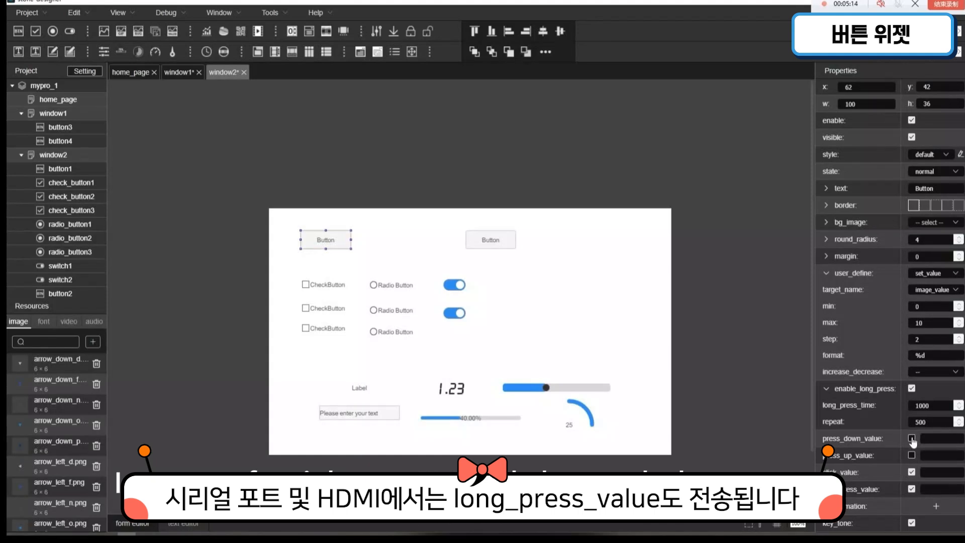
Step: Enable button1's press_down_value and press_up_value, and enter 0001 for press down, 0002 for press up, 0003 for click and 0004 for long press
left_click(912, 438)
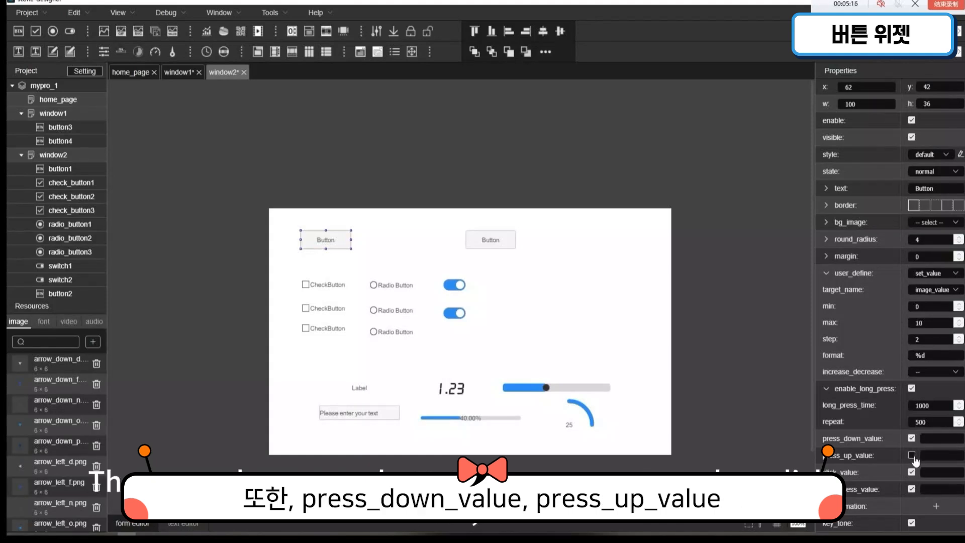
left_click(913, 457)
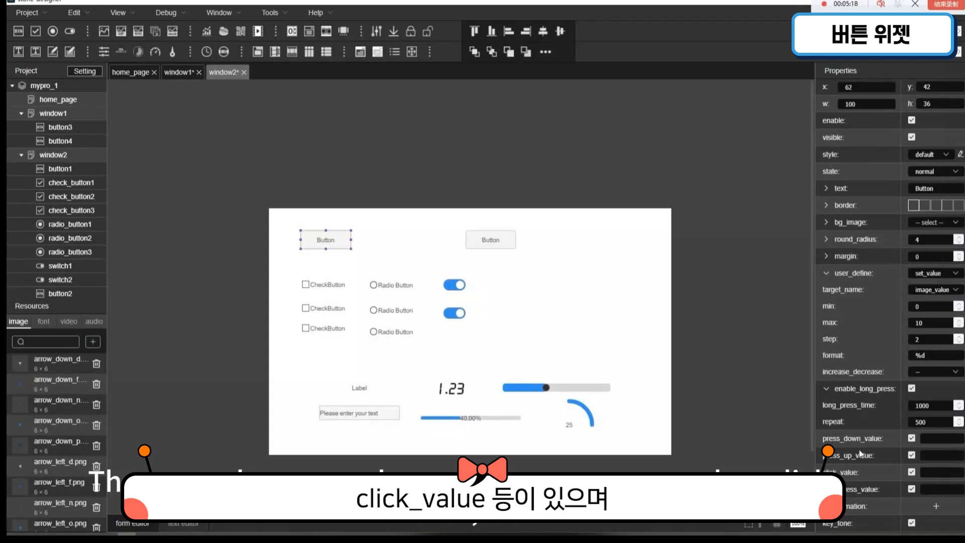
left_click(937, 441)
type("0001")
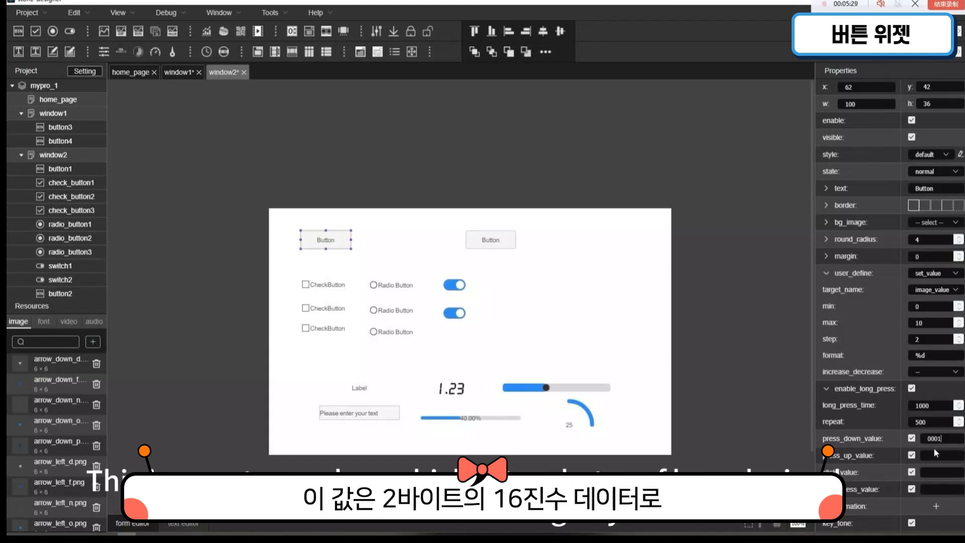
left_click(931, 460)
type("0002")
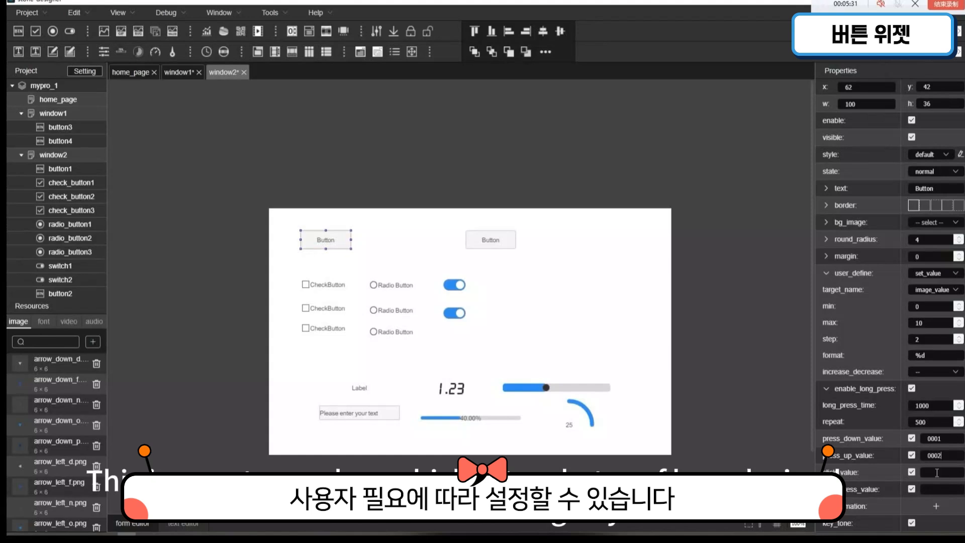
type("0003")
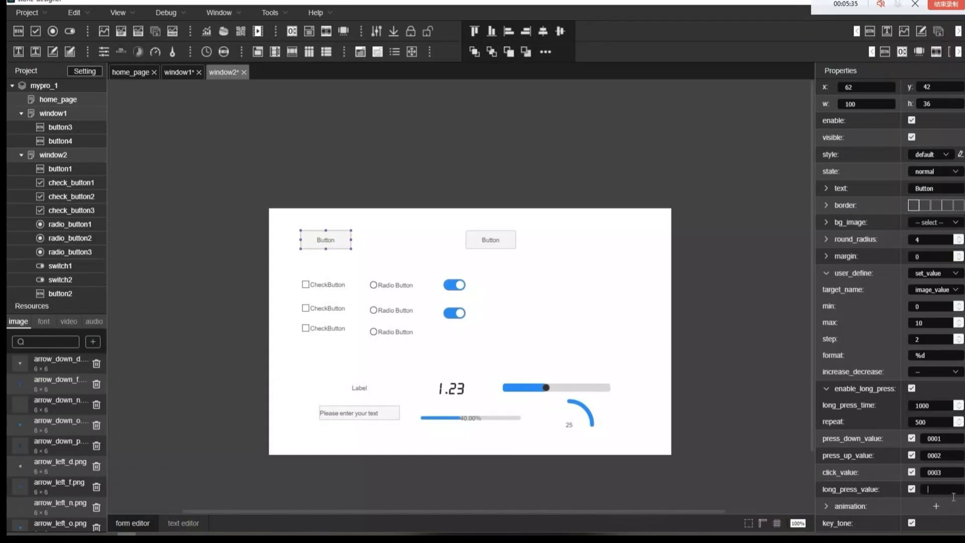
type("0004")
Step: Change the texts of the three check buttons, in order, to CheckButton1, CheckButton2 and CheckButton3
left_click(312, 284)
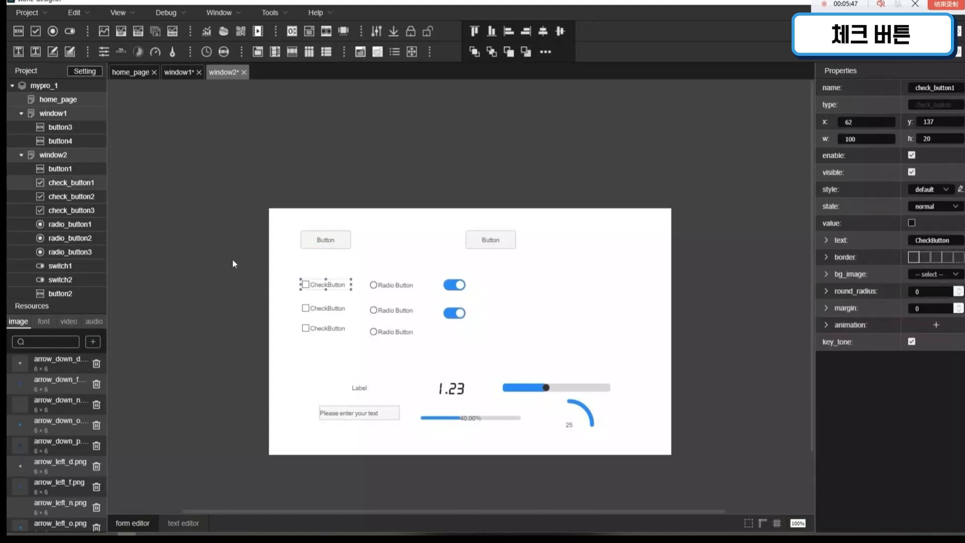
left_click(960, 246)
type("1")
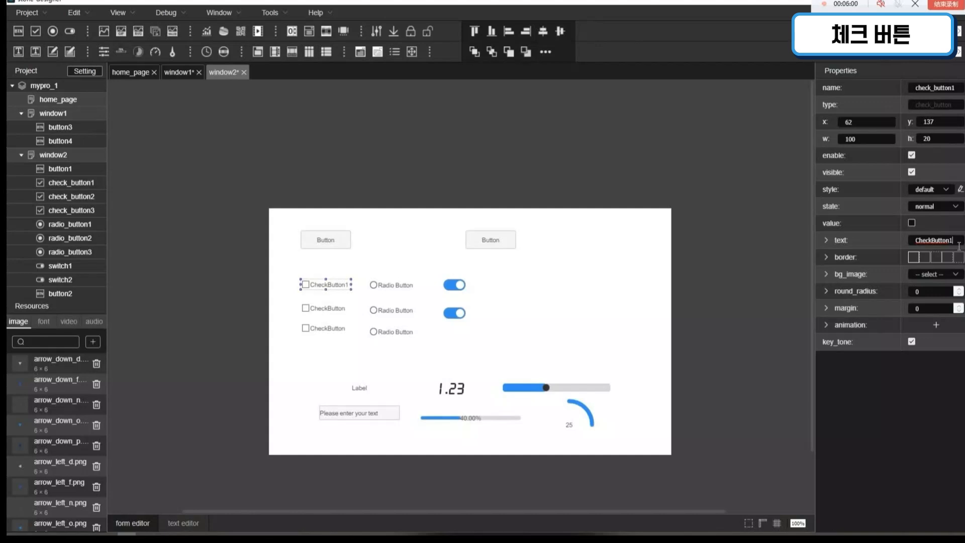
left_click(344, 310)
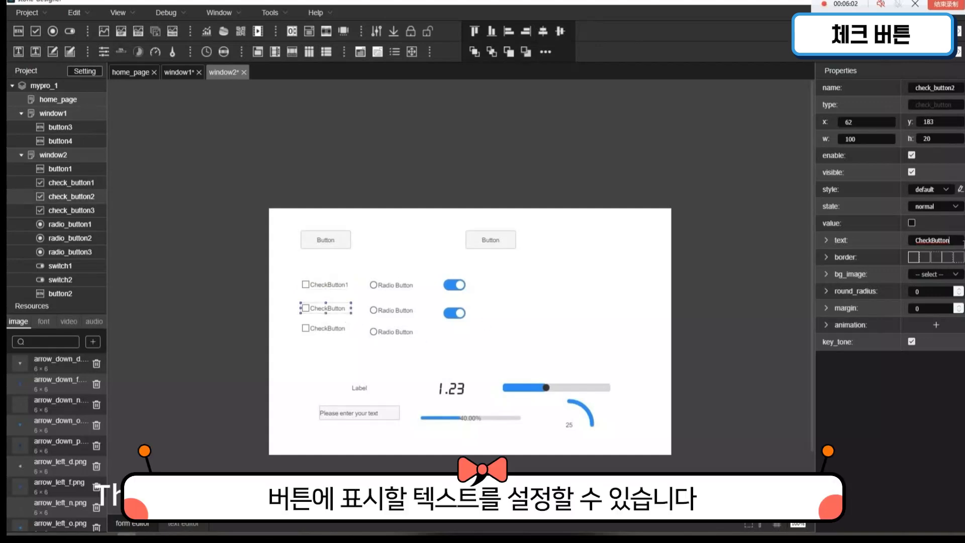
type("2")
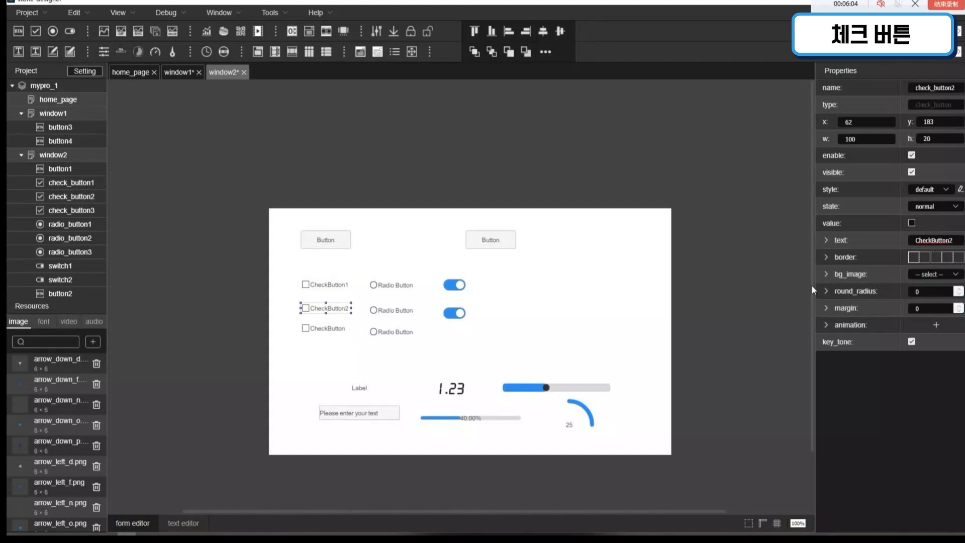
left_click(308, 332)
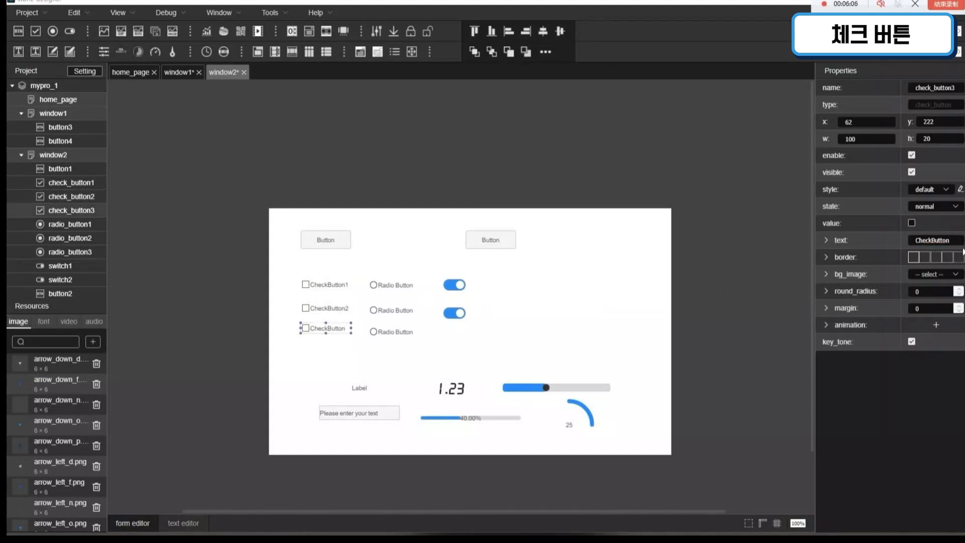
left_click(956, 241)
type("3")
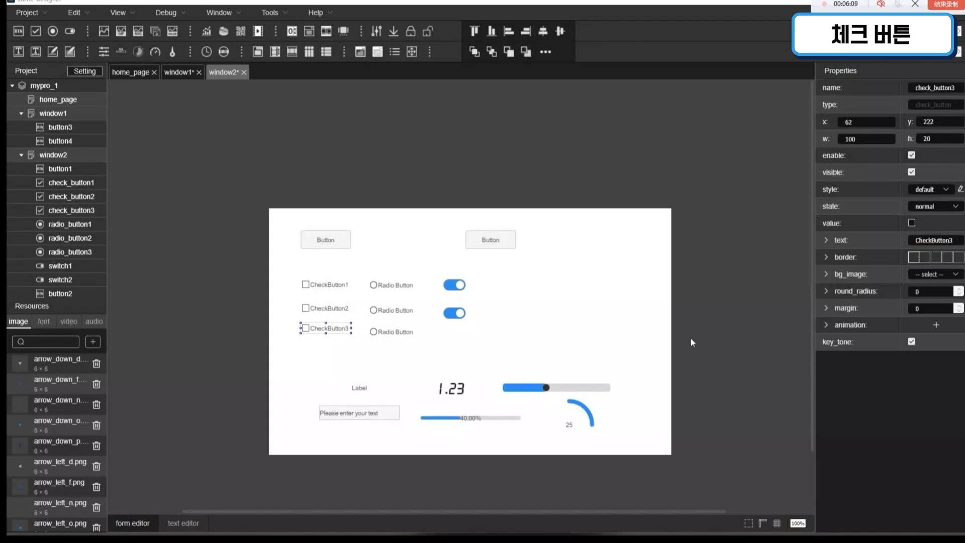
Step: Turn on the value property of all three check buttons so they start out checked
left_click(350, 290)
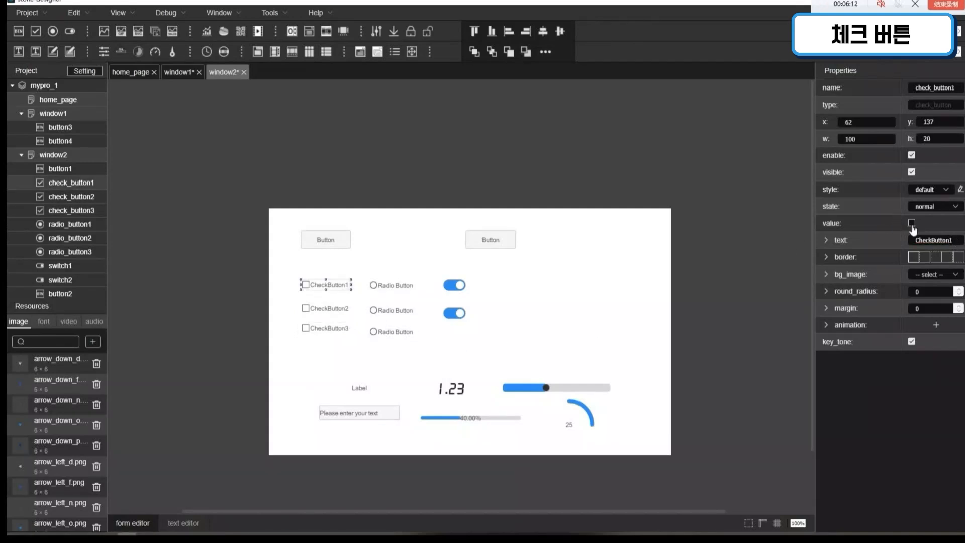
left_click(913, 223)
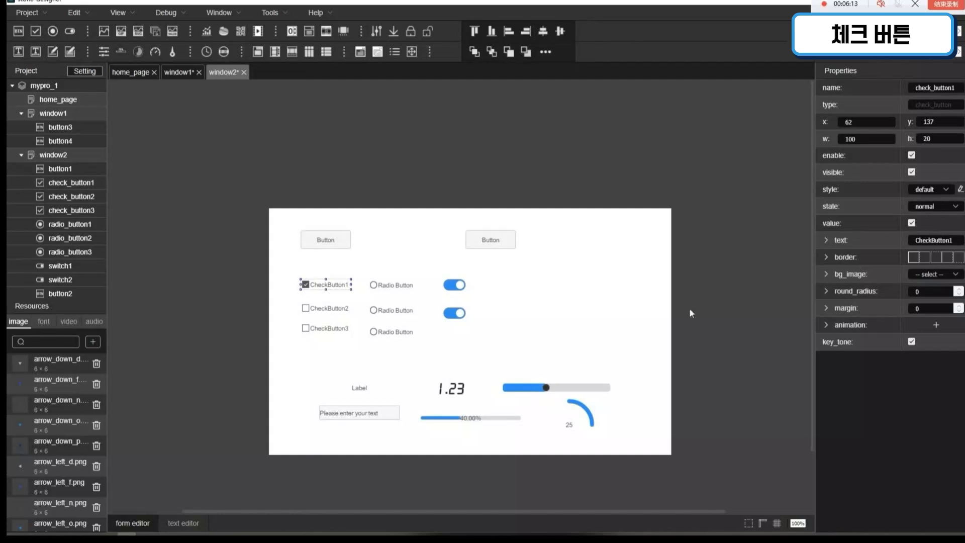
left_click(345, 314)
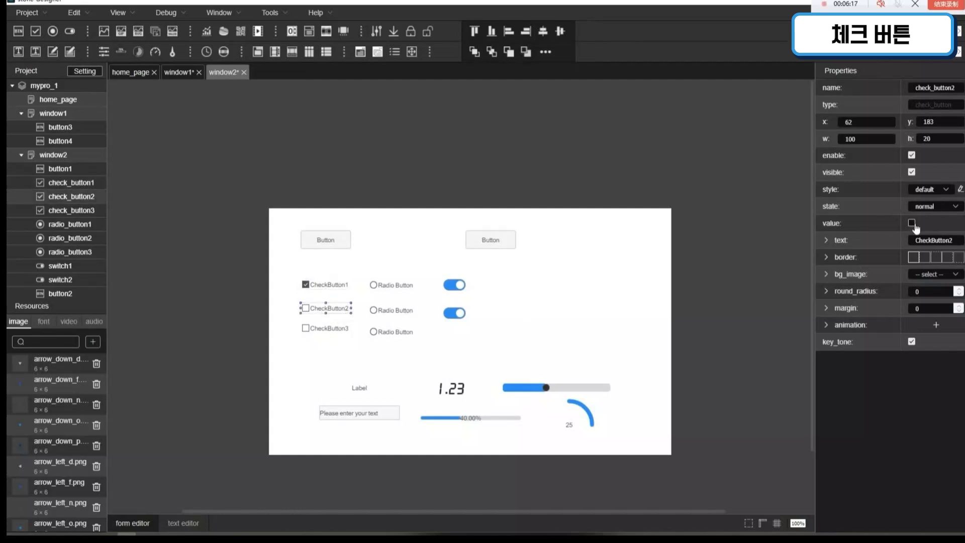
left_click(913, 225)
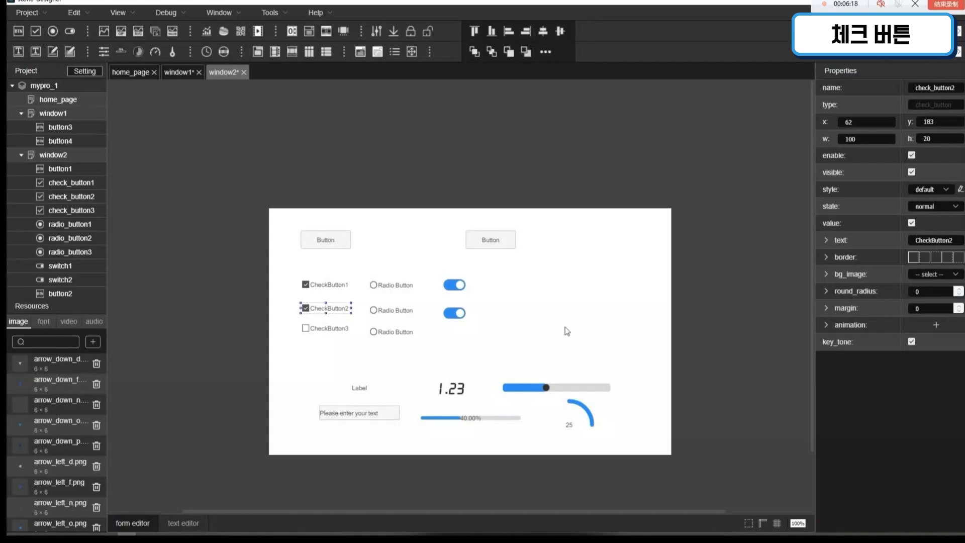
left_click(348, 330)
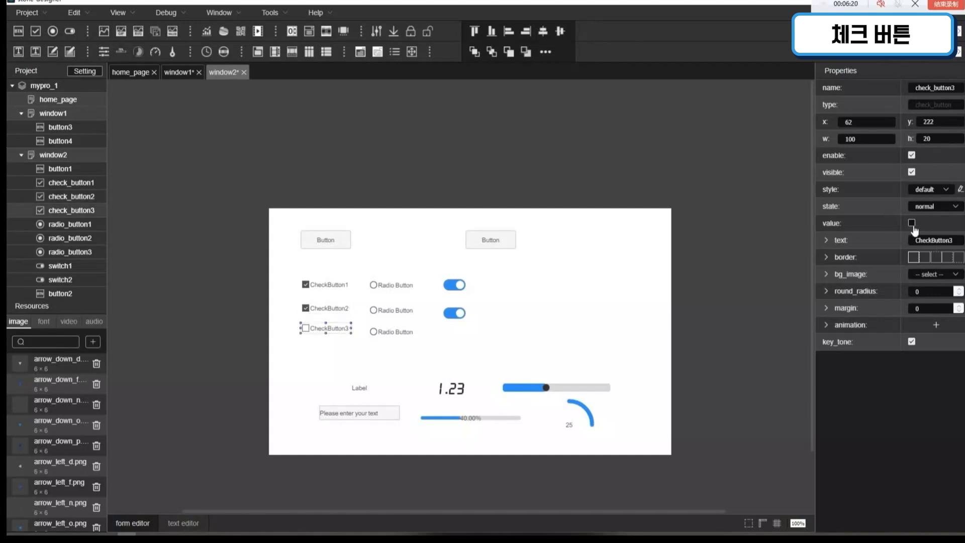
left_click(913, 224)
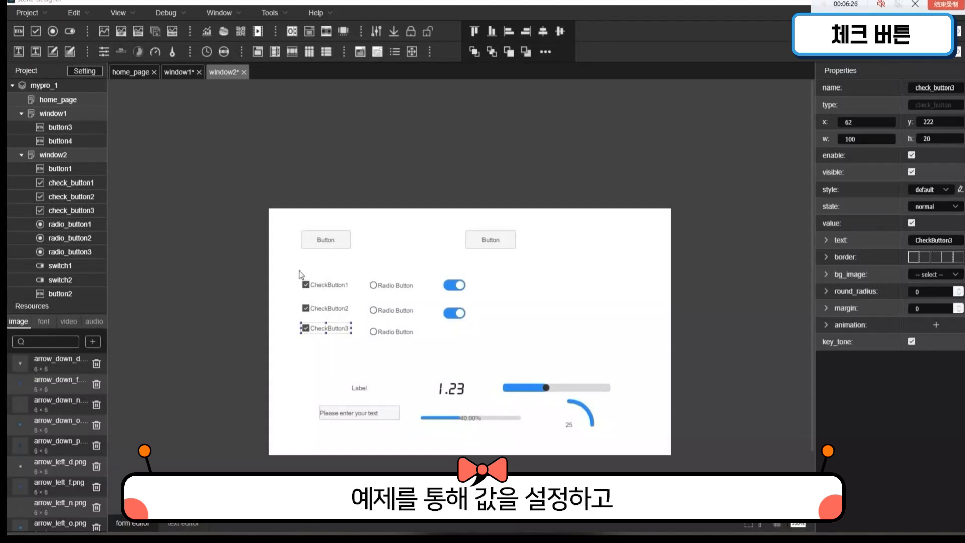
Step: Turn on the value property of the first radio button, radio_button1
left_click(392, 290)
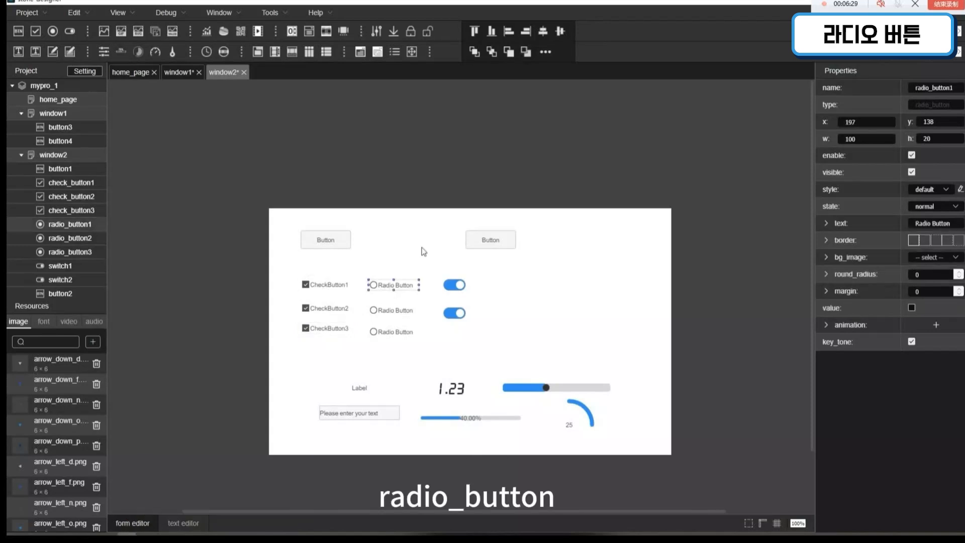
left_click(912, 308)
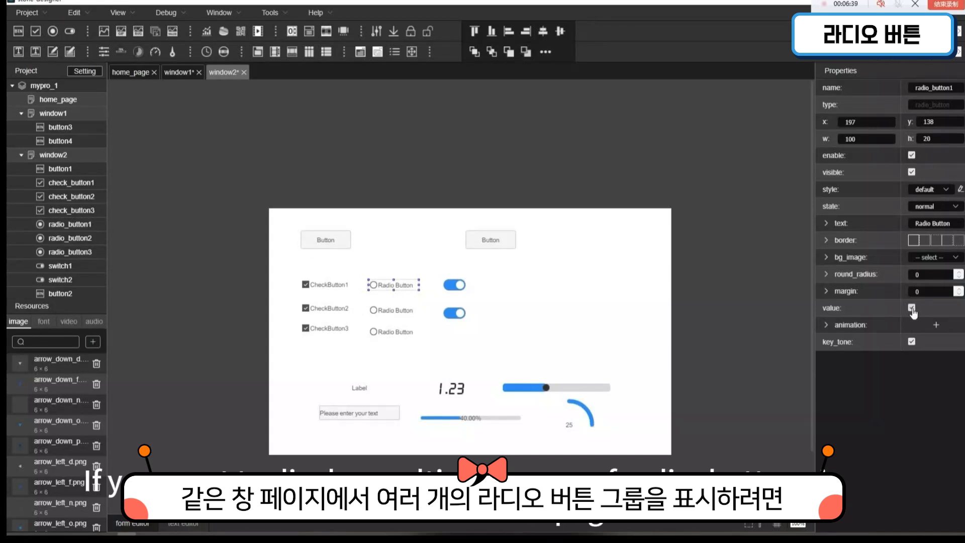
Step: Turn off the value property of radio_button1 and shorten its text to Radio
left_click(912, 308)
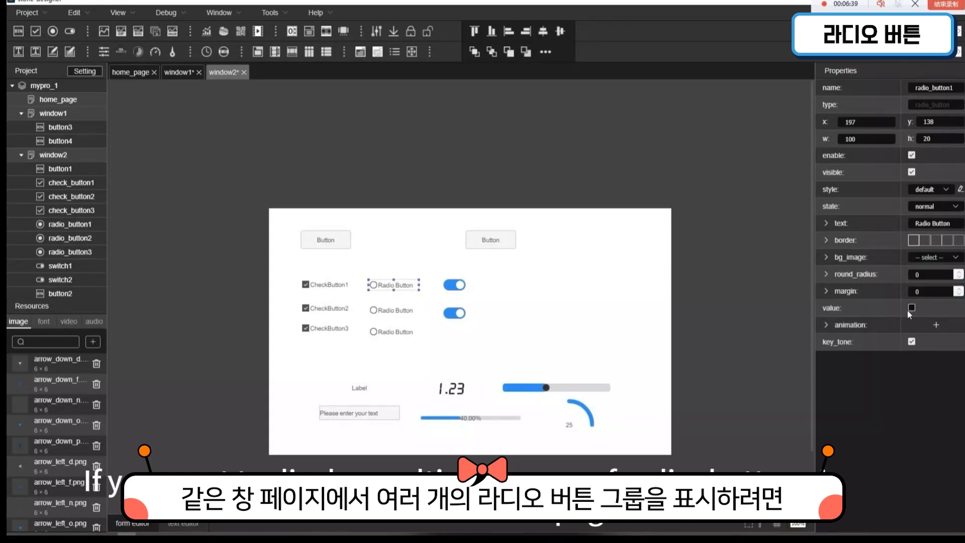
double_click(940, 223)
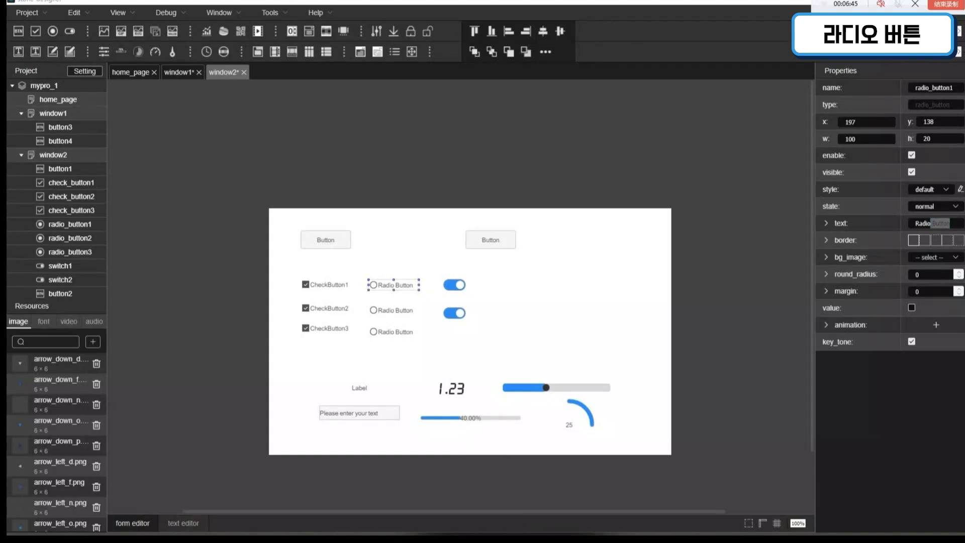
left_click(959, 225)
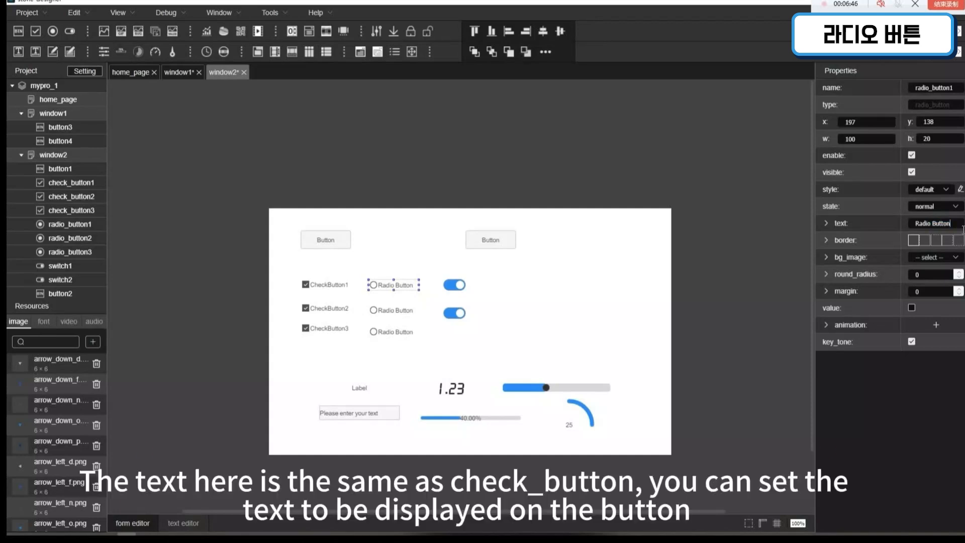
key("BackSpace")
key("BackSpace")
key("BackSpace")
key("BackSpace")
key("BackSpace")
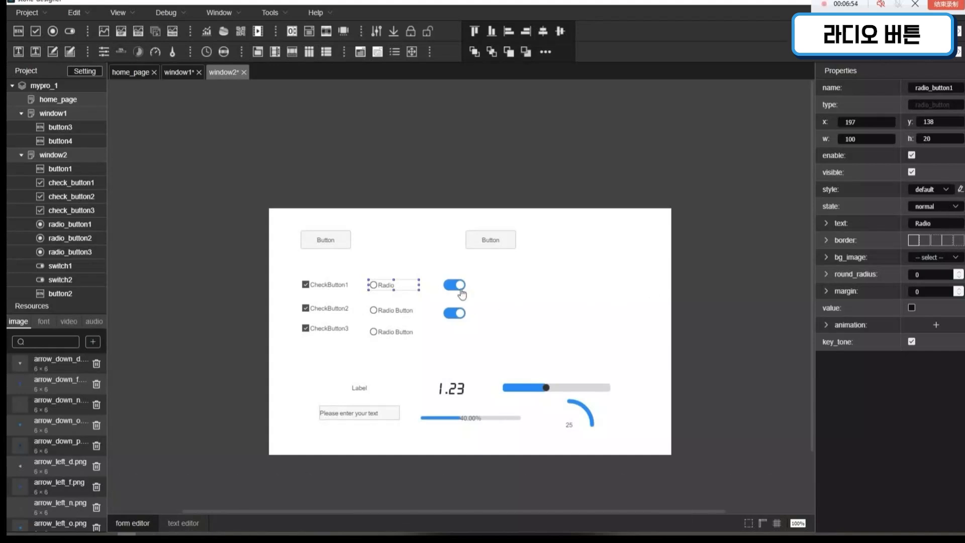
Step: Toggle the value property of switch1 off and back on, and set its round_radius to 0
left_click(461, 293)
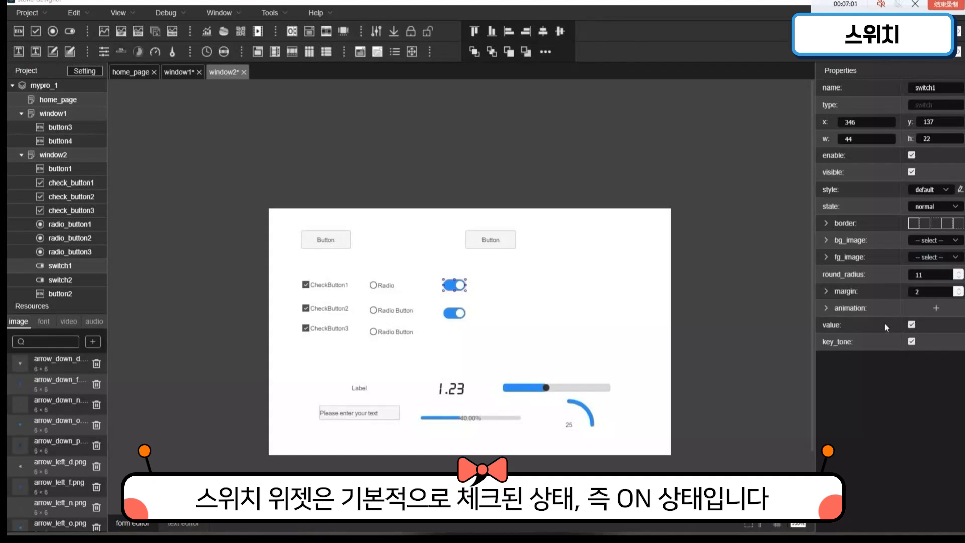
left_click(912, 325)
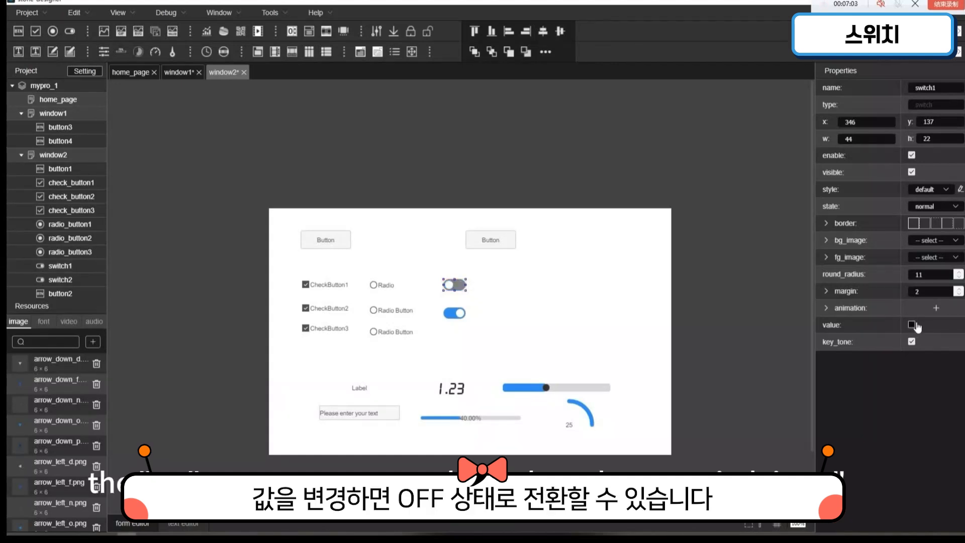
left_click(913, 324)
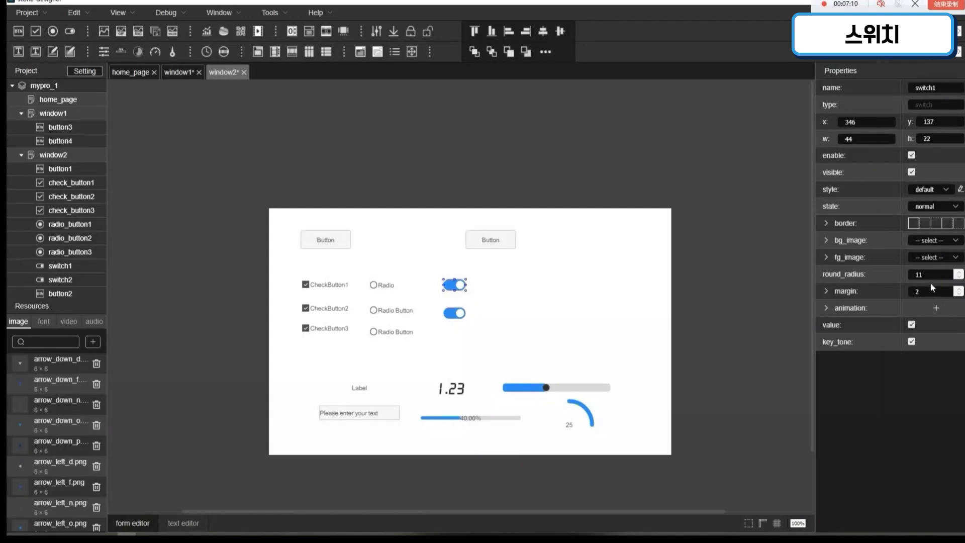
left_click_drag(938, 281, 904, 281)
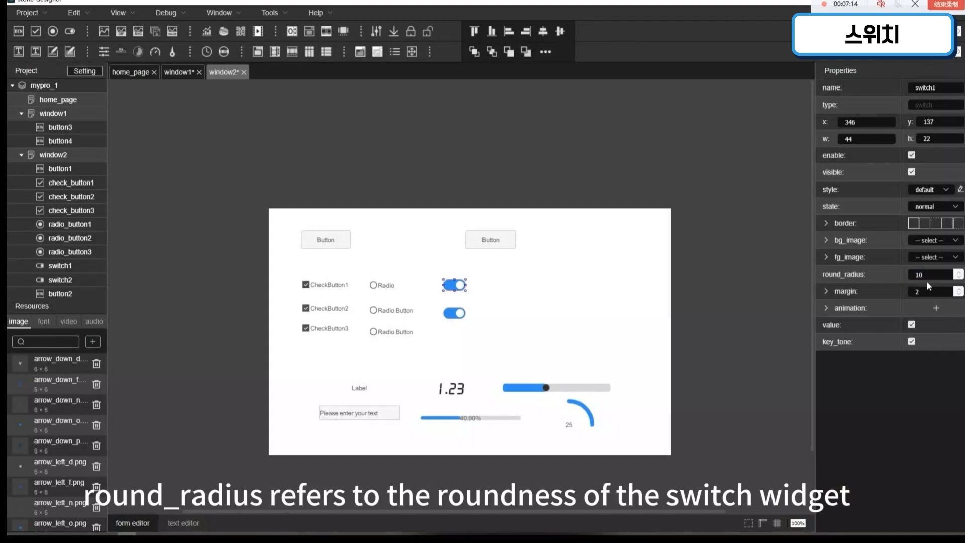
left_click_drag(936, 282, 901, 279)
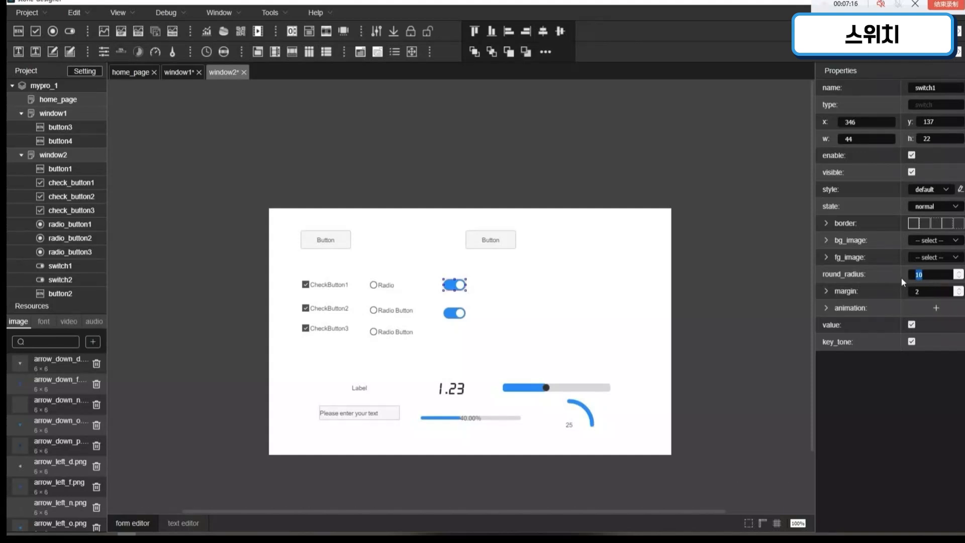
type("0")
left_click(573, 297)
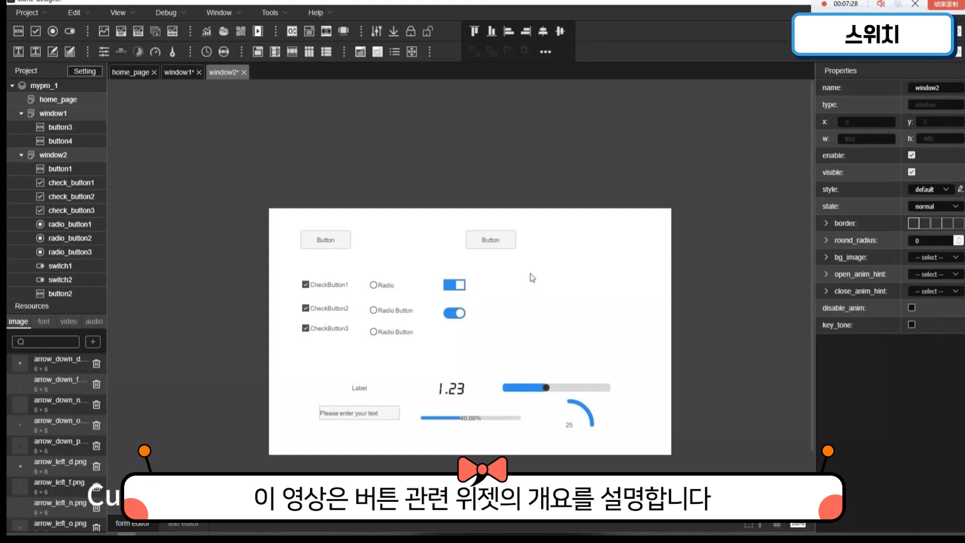
Step: Select button1, check_button1 and radio_button1 in turn to review their properties
left_click(325, 242)
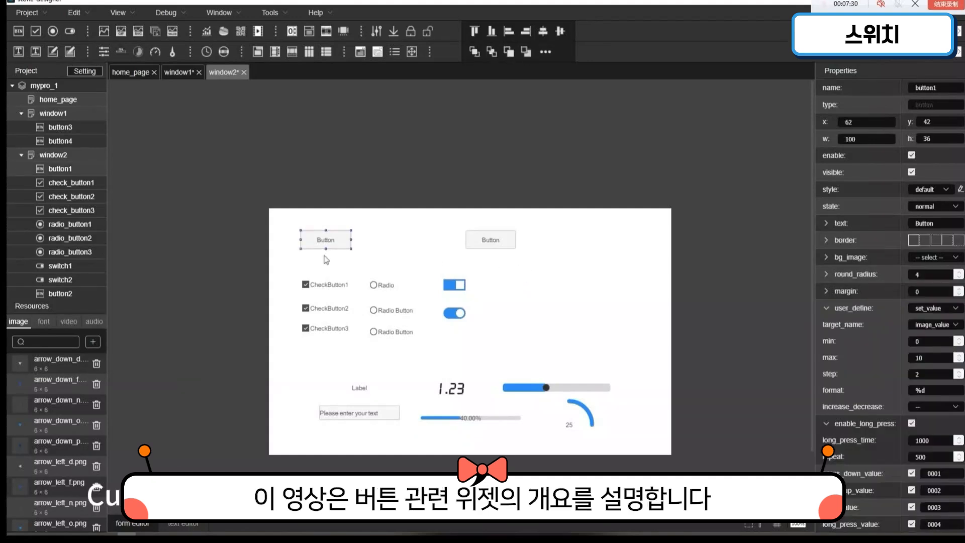
left_click(334, 286)
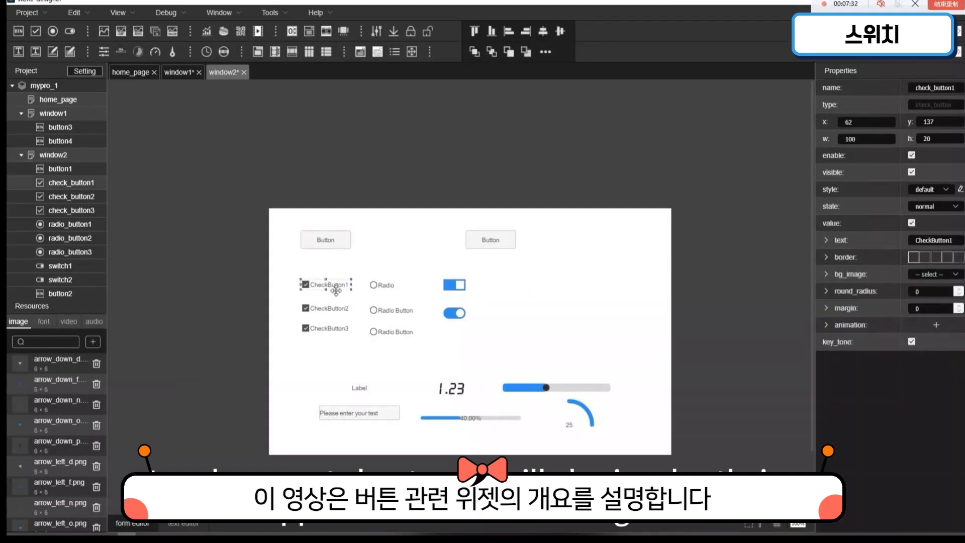
left_click(395, 289)
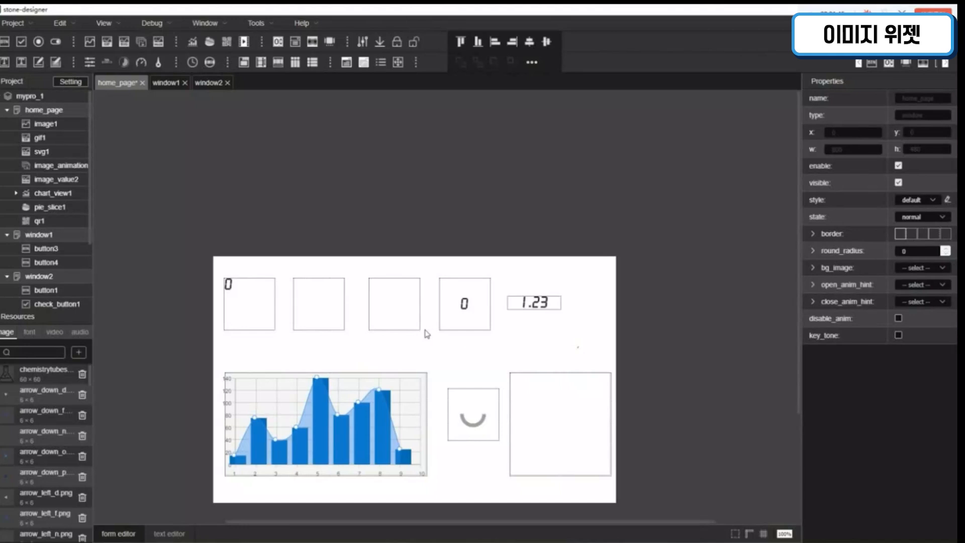
Step: Try num3 and num4 as the image of the image1 widget on home_page, and settle on num5
left_click(265, 302)
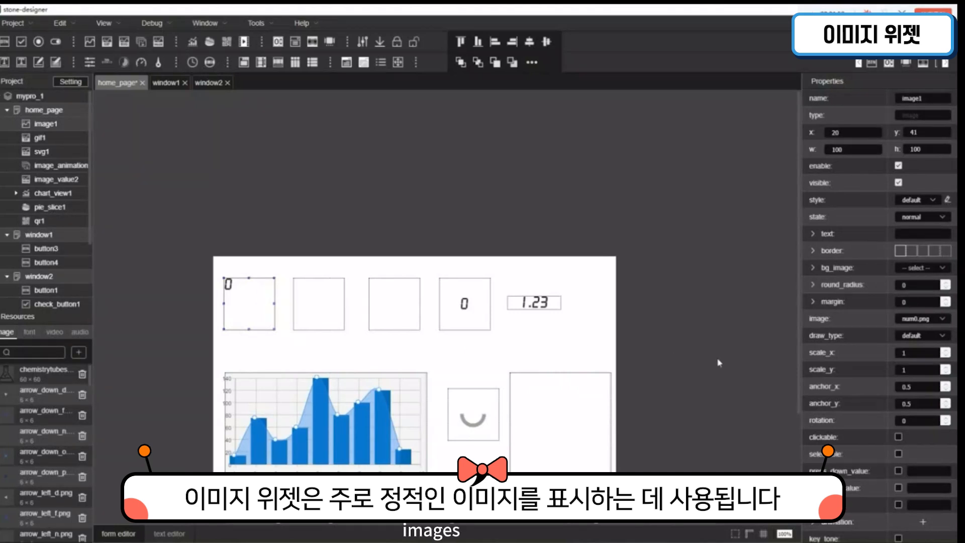
left_click(925, 321)
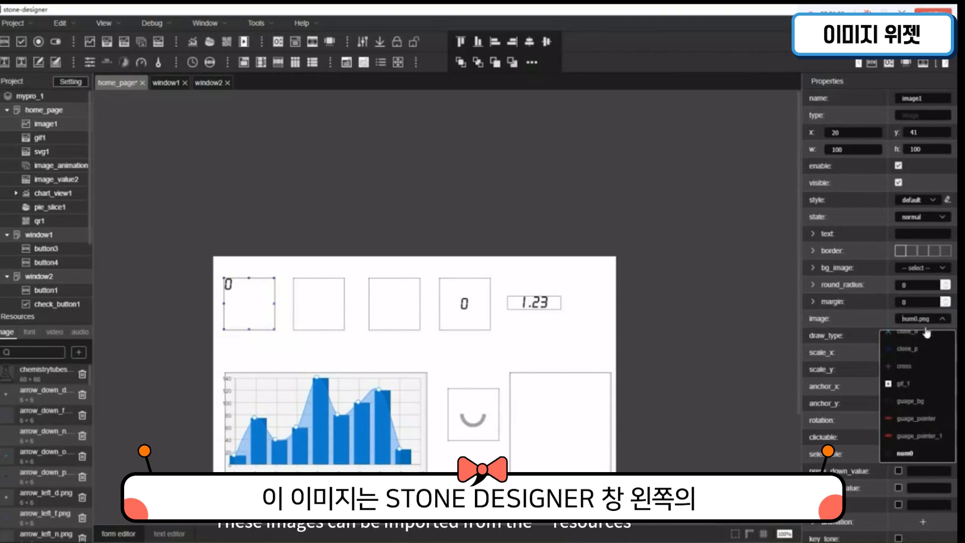
scroll(922, 377, "down", 3)
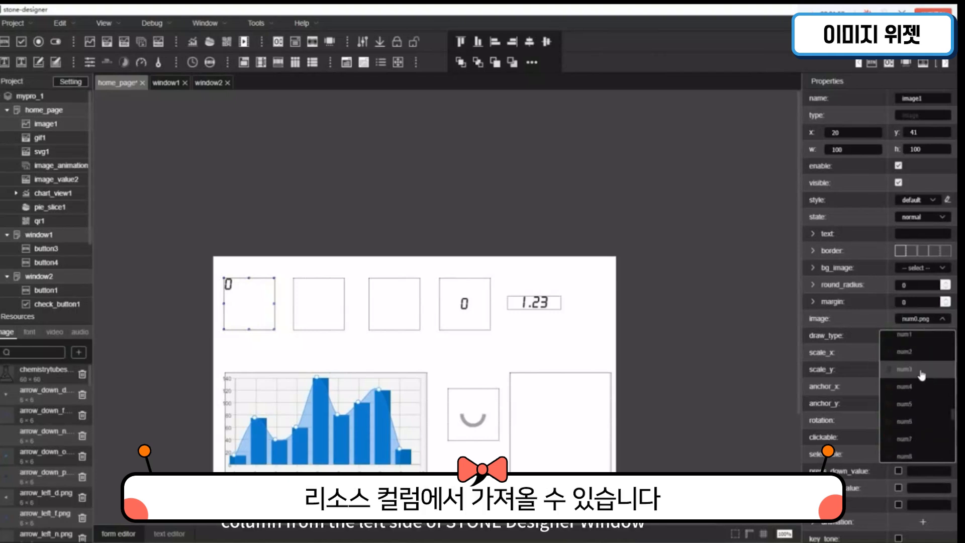
left_click(921, 373)
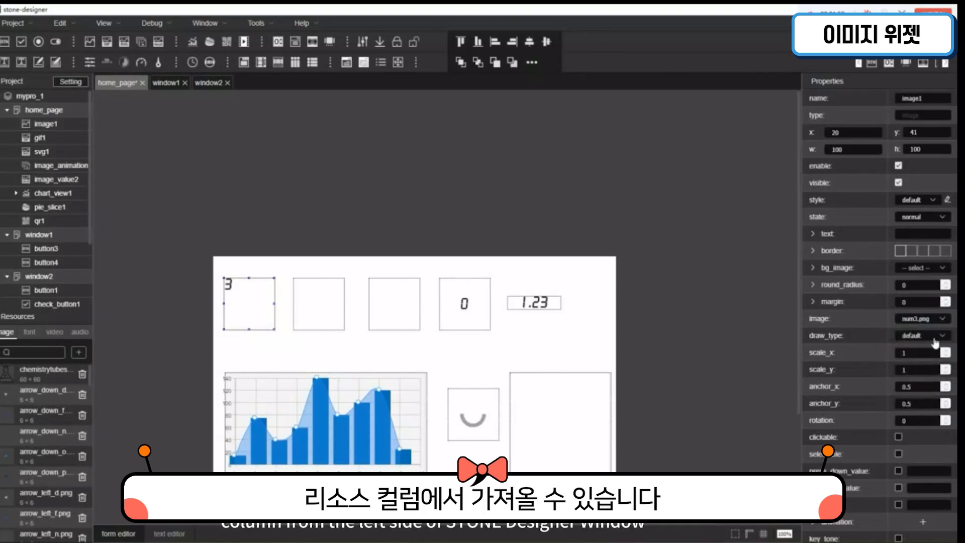
left_click(938, 319)
scroll(926, 402, "down", 2)
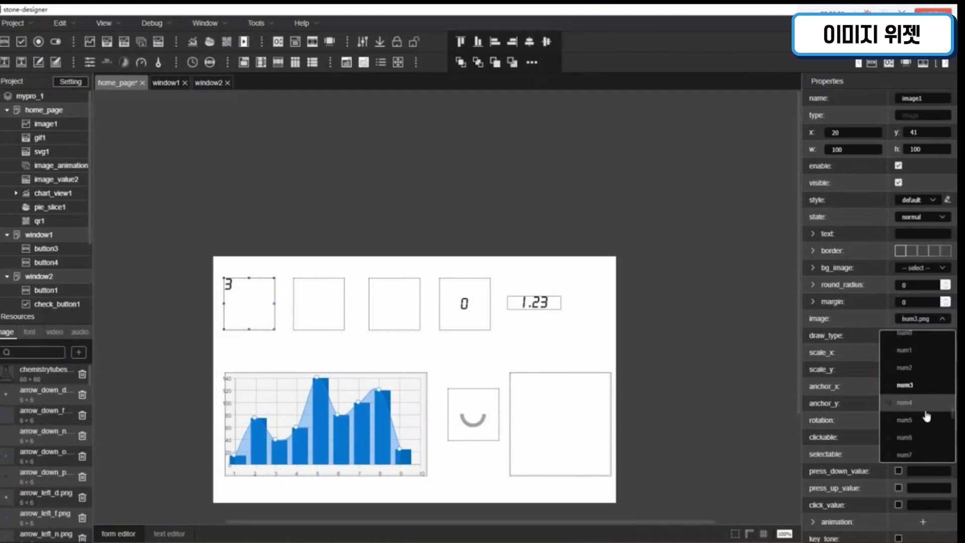
left_click(925, 402)
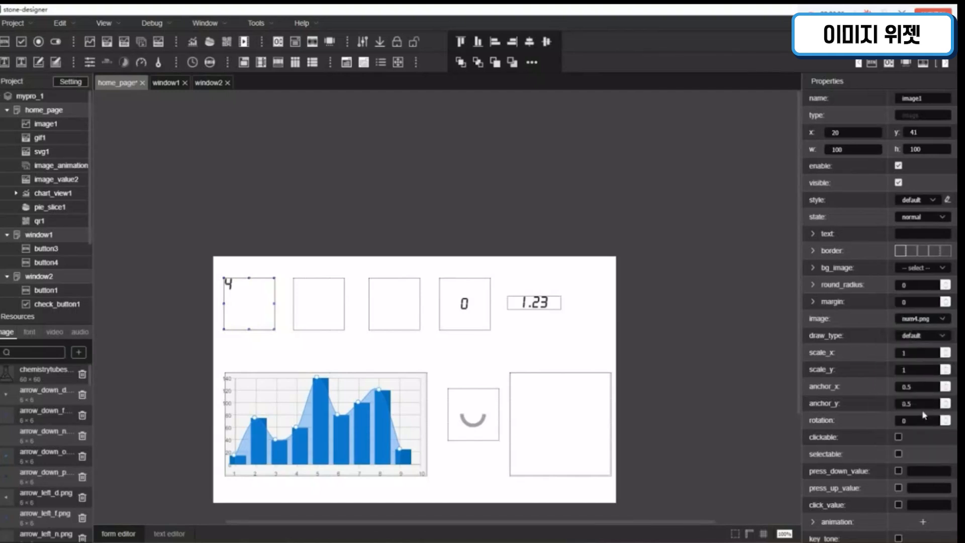
left_click(931, 319)
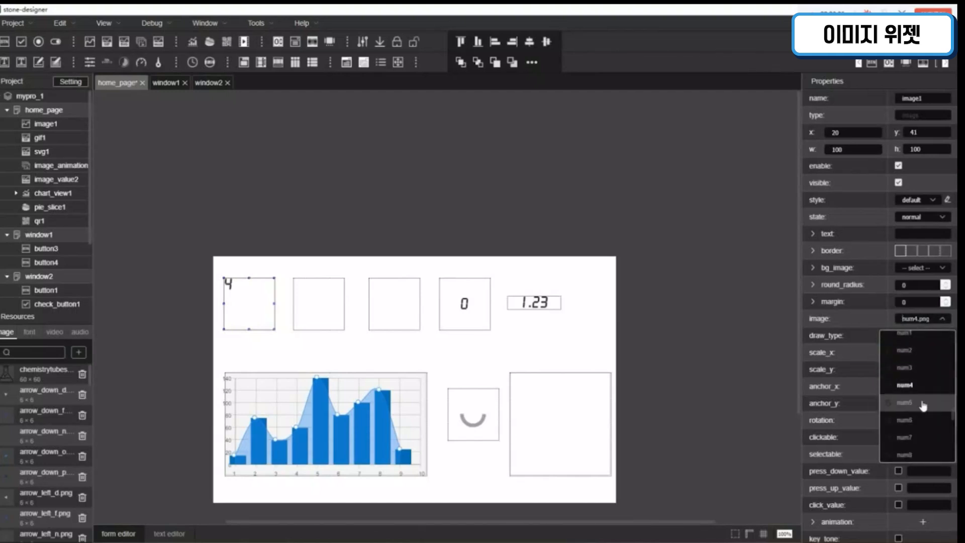
left_click(921, 403)
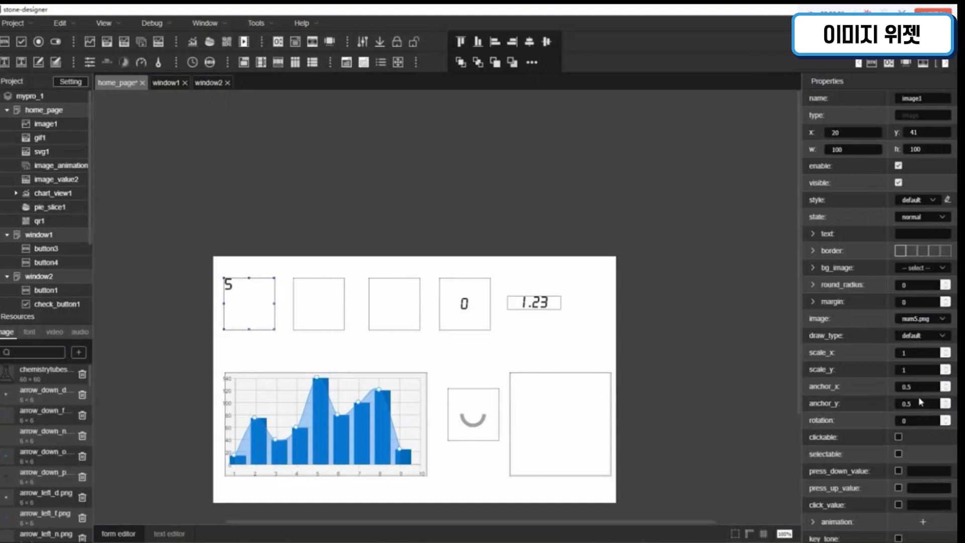
Step: Try the center, icon and scale options for image1's draw_type to compare how the picture is displayed
left_click(941, 337)
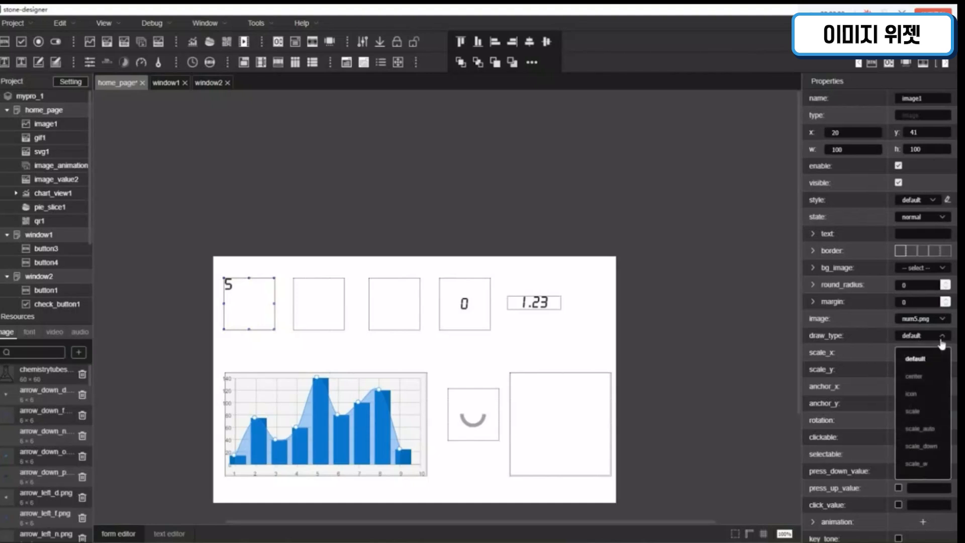
left_click(939, 381)
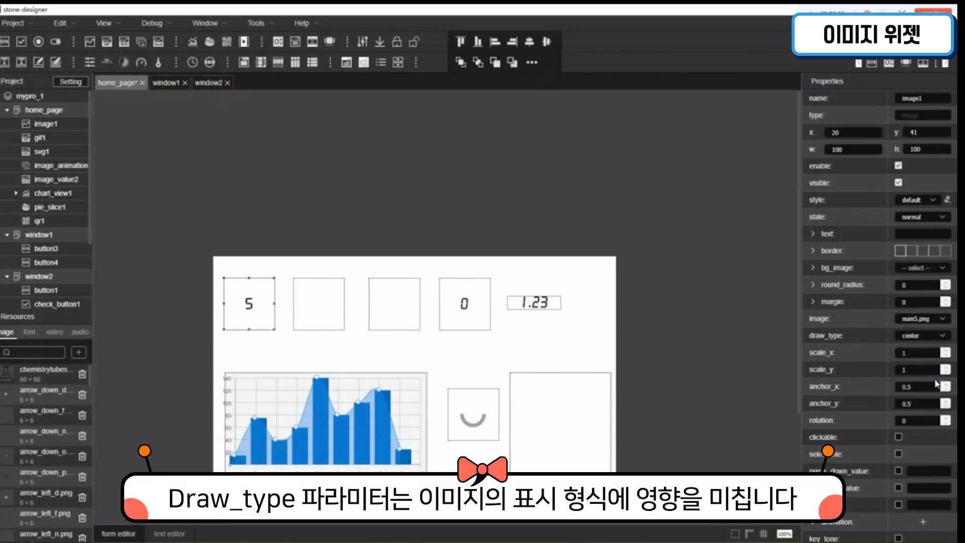
left_click(940, 336)
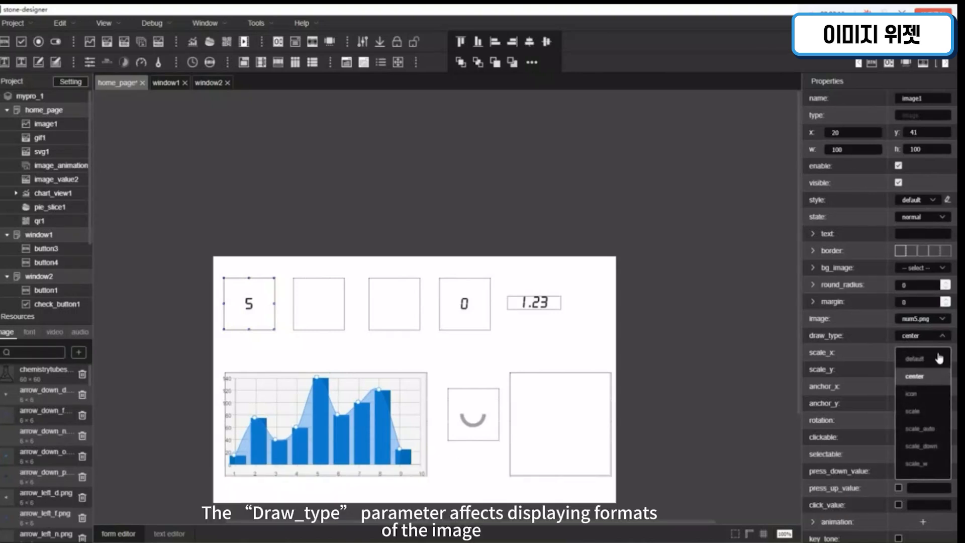
left_click(934, 396)
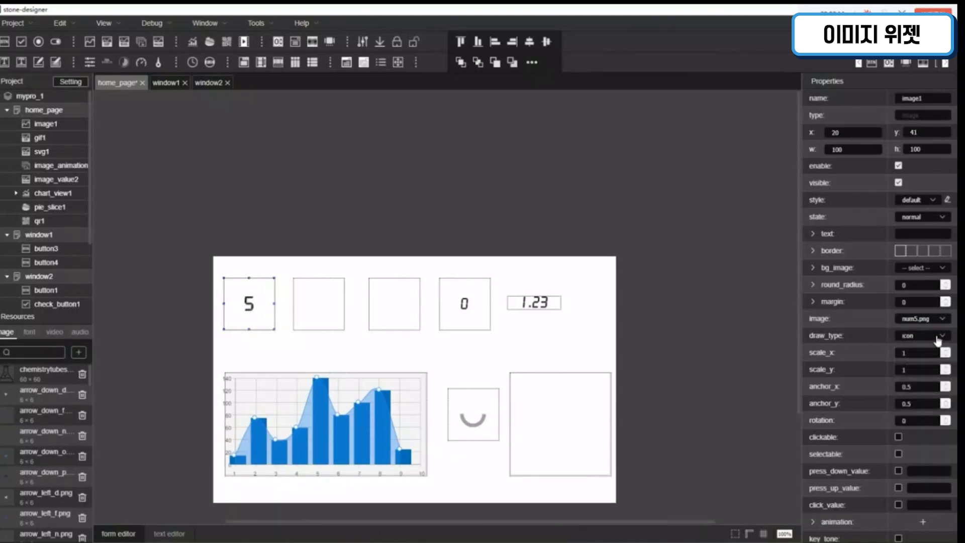
left_click(938, 341)
left_click(928, 396)
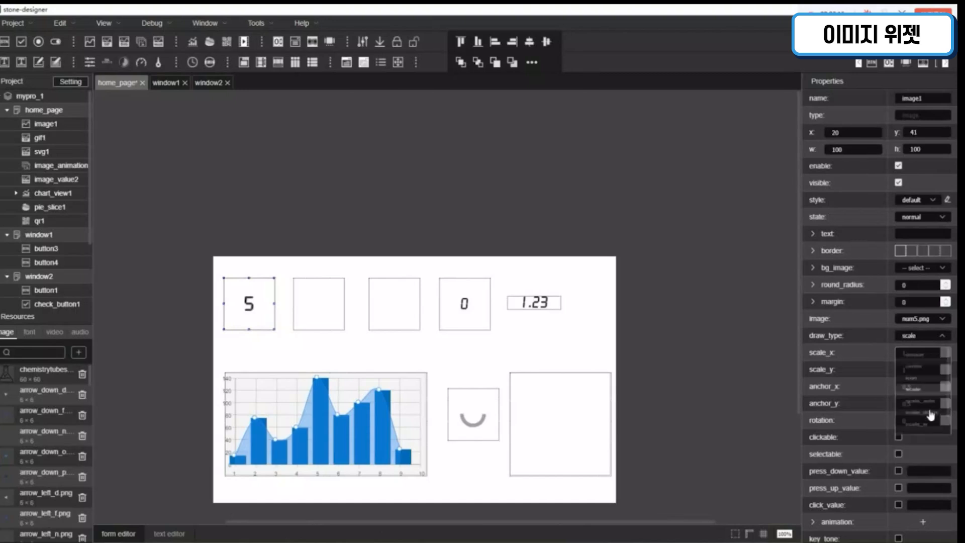
Step: Try the scale_auto, scale_down and repeat options for image1's draw_type
left_click(938, 336)
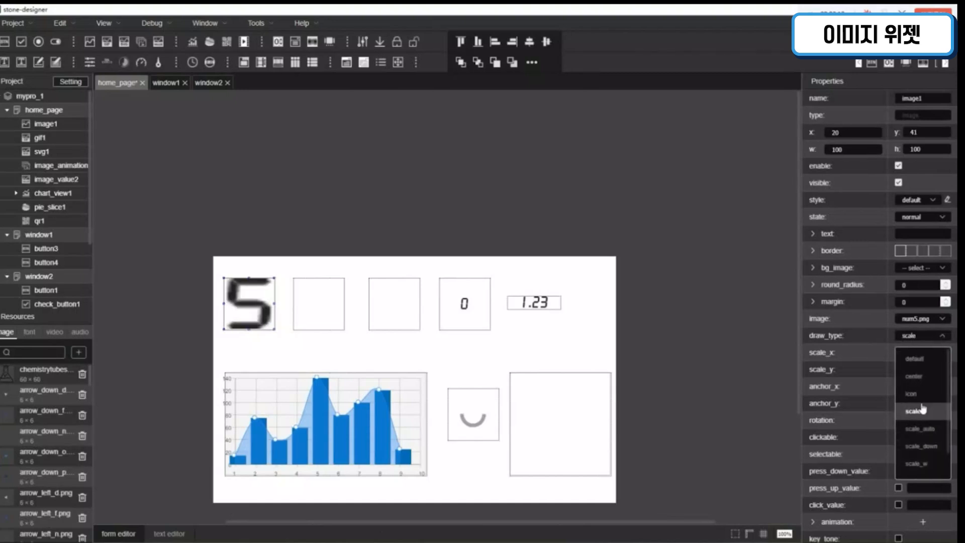
left_click(934, 398)
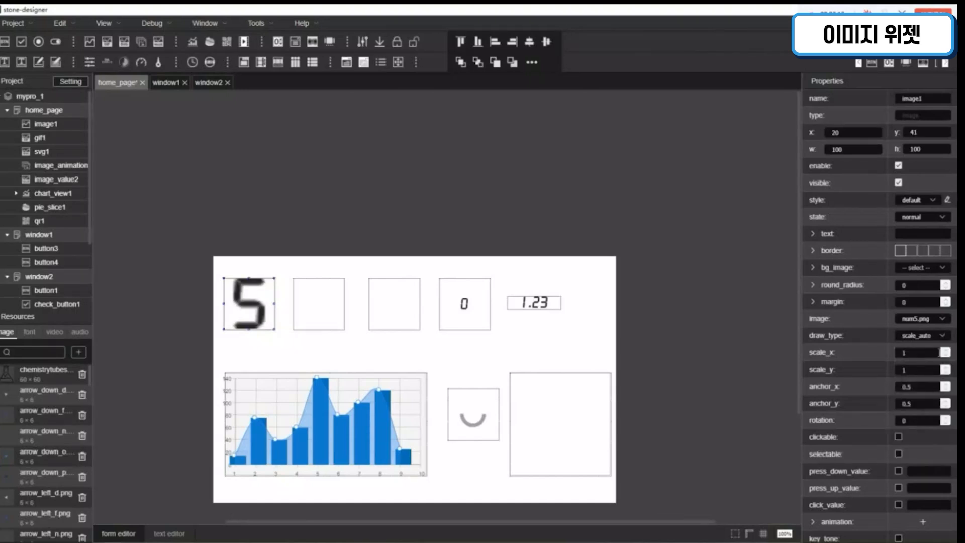
left_click(938, 342)
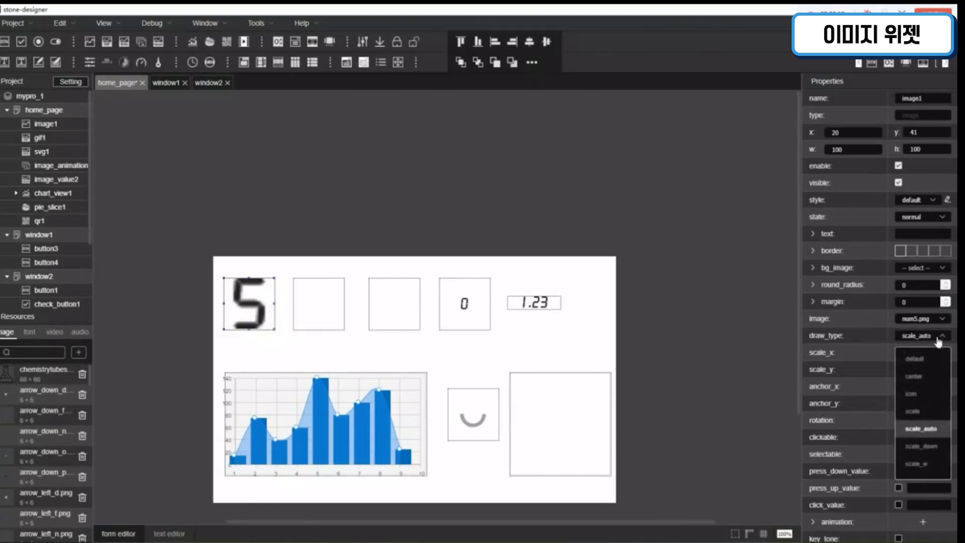
left_click(929, 452)
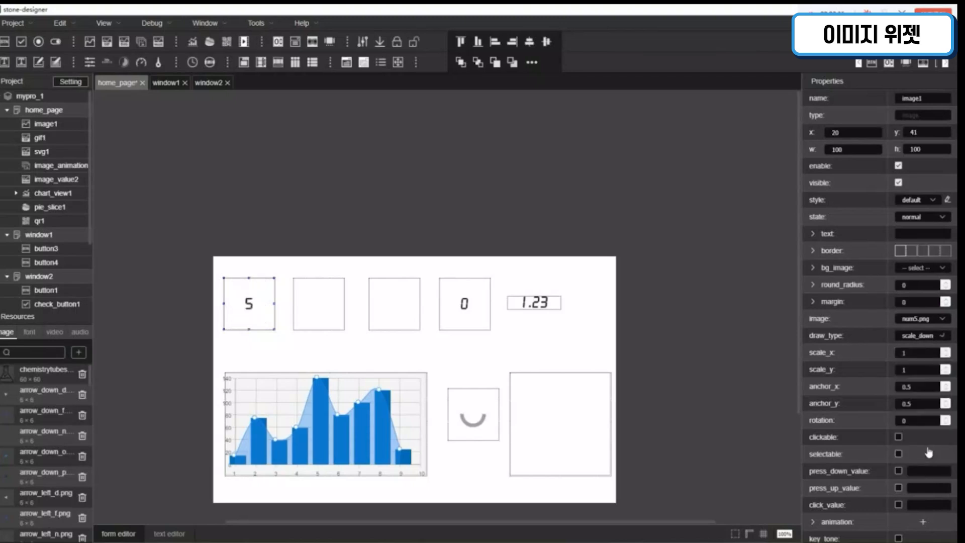
left_click(940, 336)
scroll(933, 417, "down", 3)
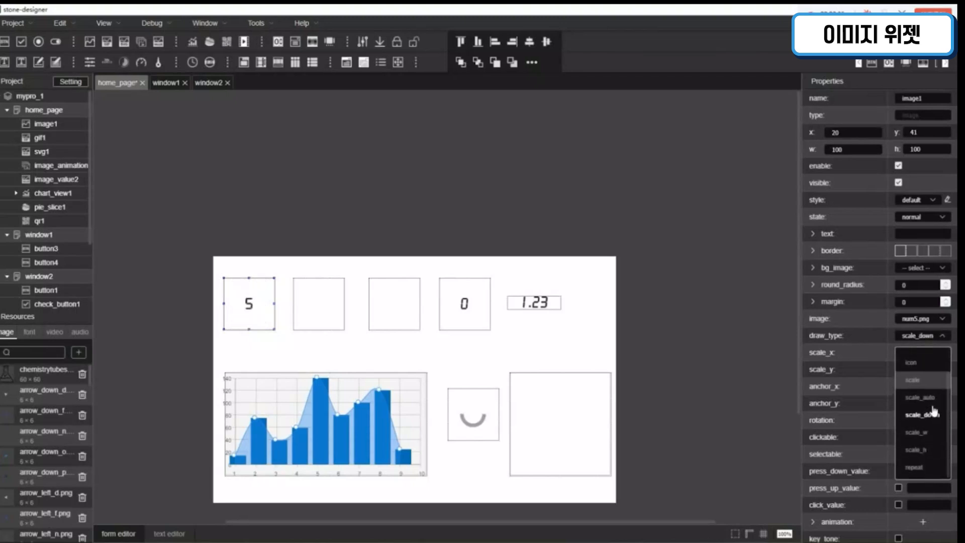
left_click(934, 463)
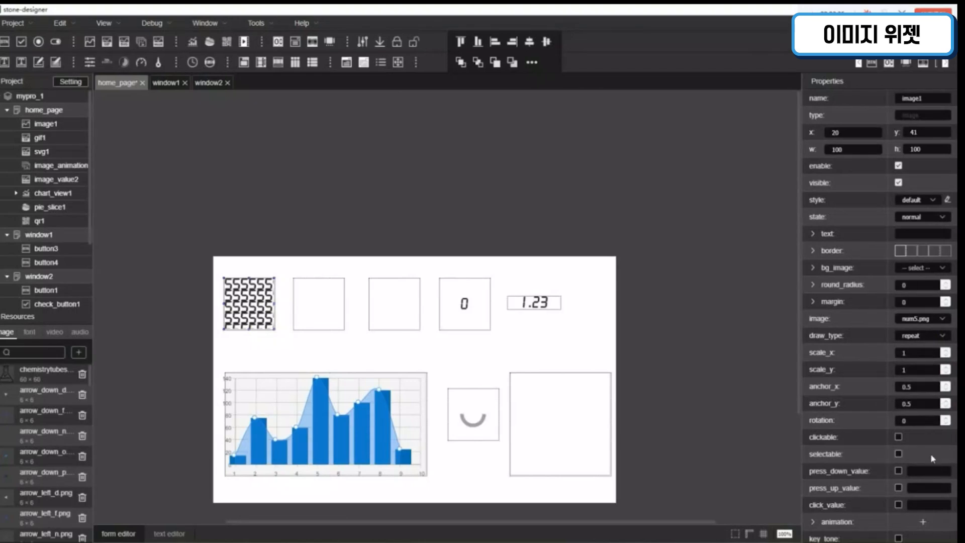
Step: Set image1's draw_type to center
left_click(933, 335)
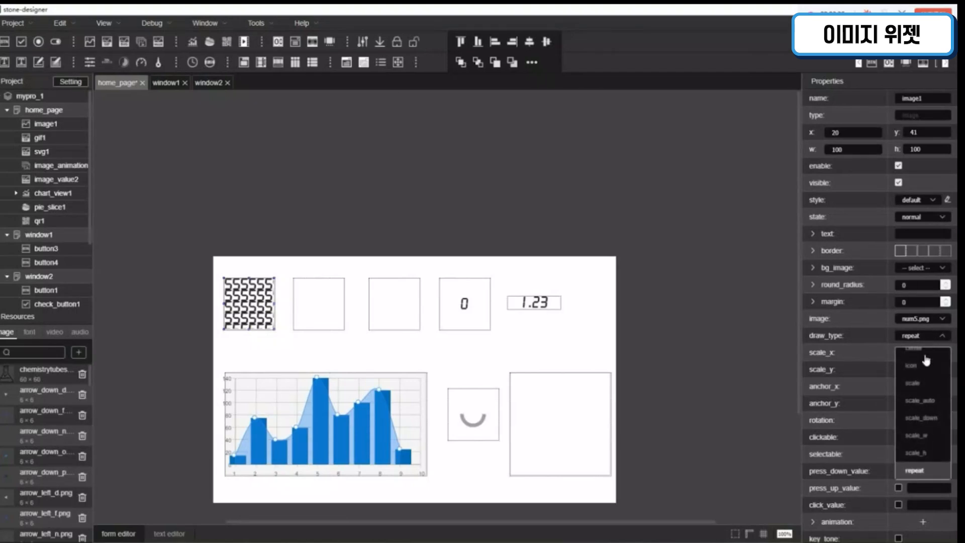
scroll(926, 361, "up", 3)
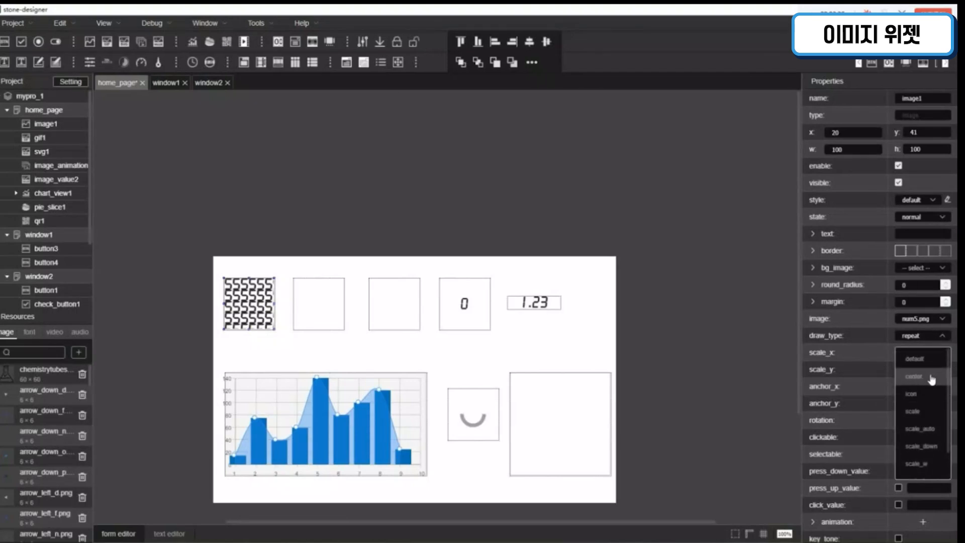
left_click(932, 378)
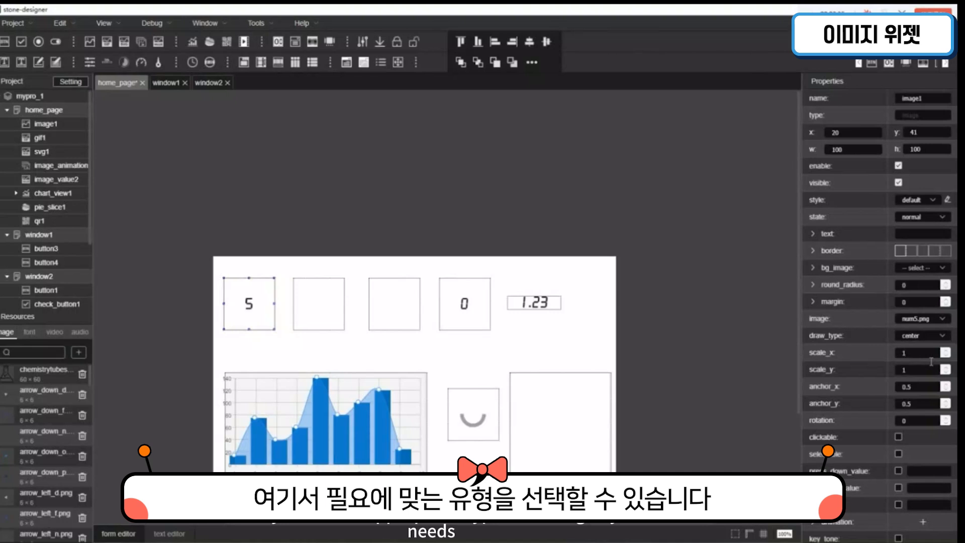
Step: Set scale_x and scale_y of the image1 widget to 1.5
type(".5")
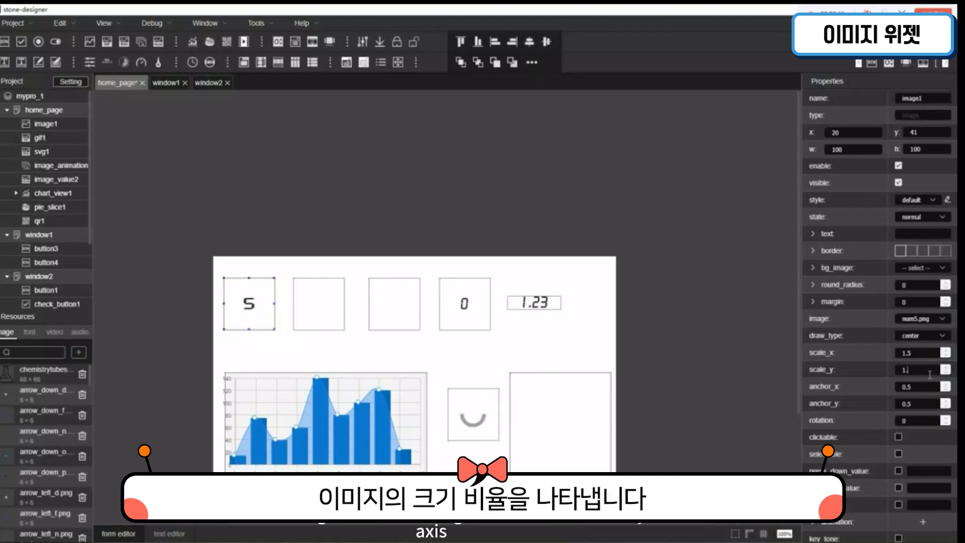
type(".5")
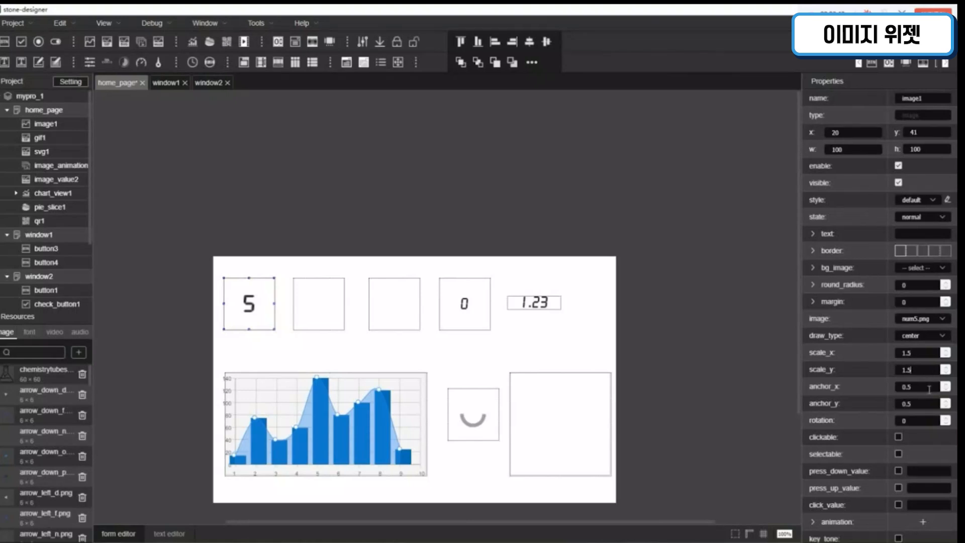
Step: Try raising image1's anchor_x and anchor_y to 2.5 and its rotation to 1
left_click(947, 385)
left_click(946, 420)
left_click(946, 402)
left_click(947, 386)
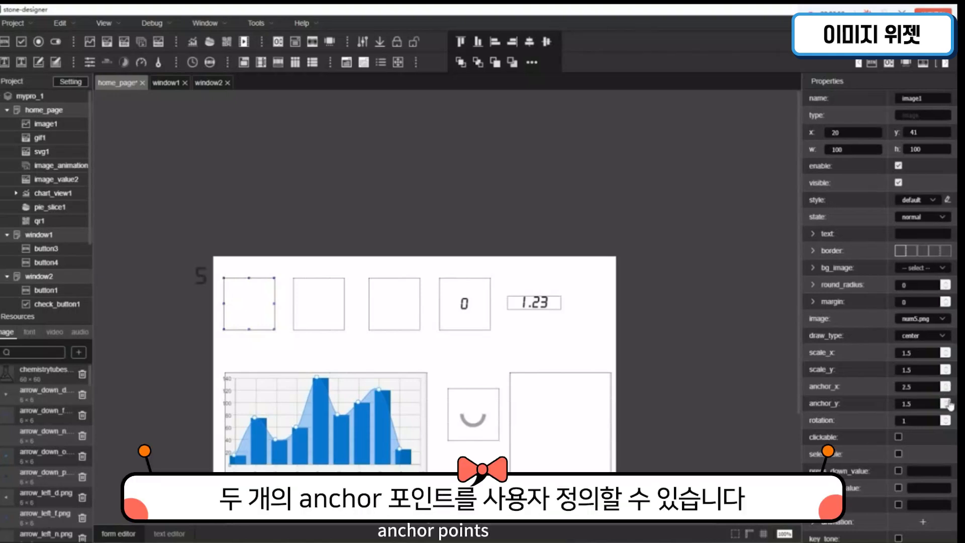
left_click(946, 400)
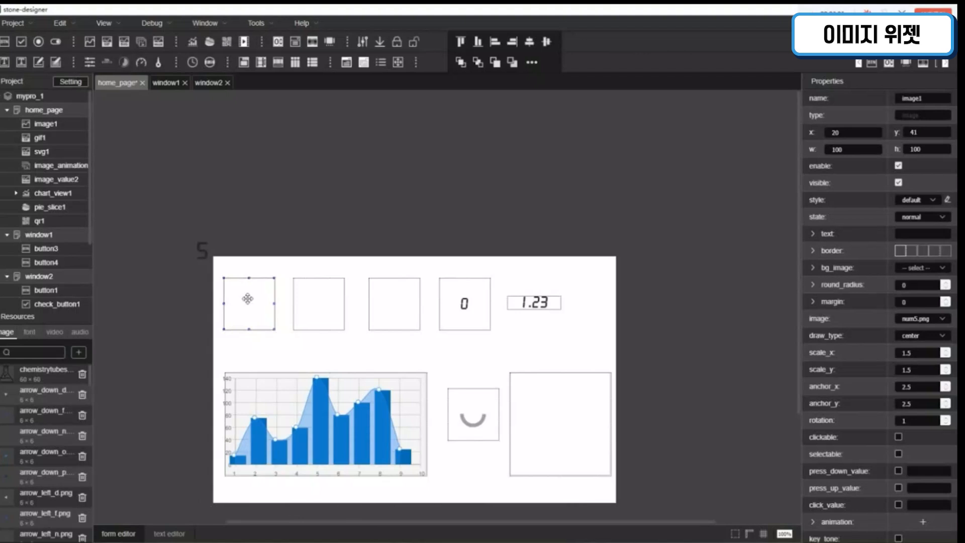
Step: Nudge image1 to x 22, y 42 and restore both anchor_x and anchor_y to 0.5
mouse_move(255, 303)
left_mouse_down()
mouse_move(289, 340)
mouse_move(288, 355)
mouse_move(258, 332)
mouse_move(247, 302)
left_mouse_up()
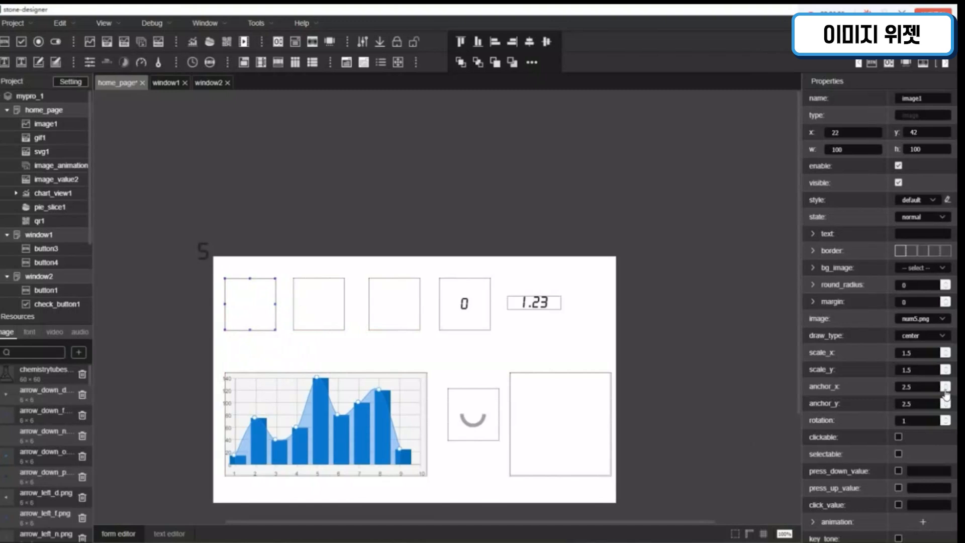
left_click(945, 390)
left_click(946, 389)
left_click(948, 407)
left_click(948, 407)
Step: Try rotation values of 90 and 180 on image1
double_click(898, 420)
type("90")
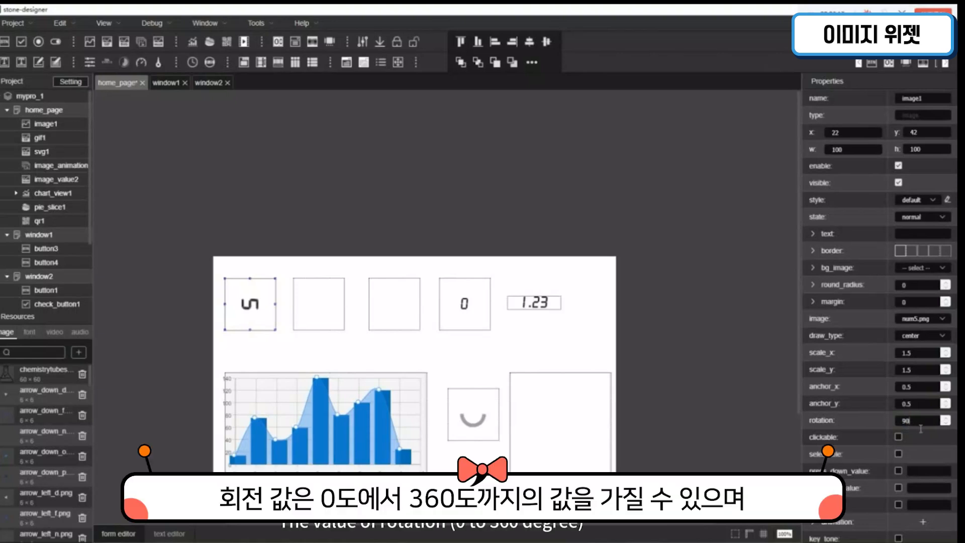
left_click_drag(910, 426, 881, 426)
key("Return")
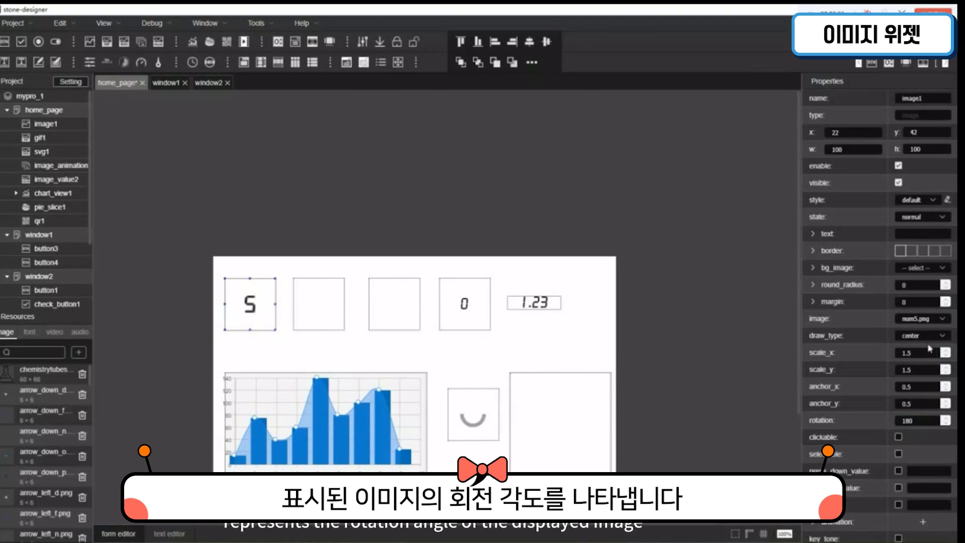
Step: Change image1's image to num3
left_click(927, 320)
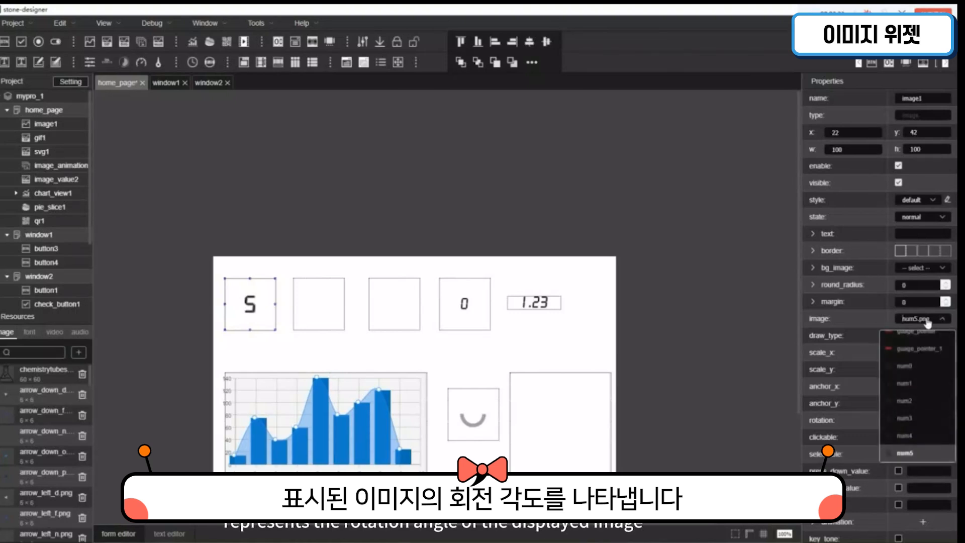
left_click(914, 421)
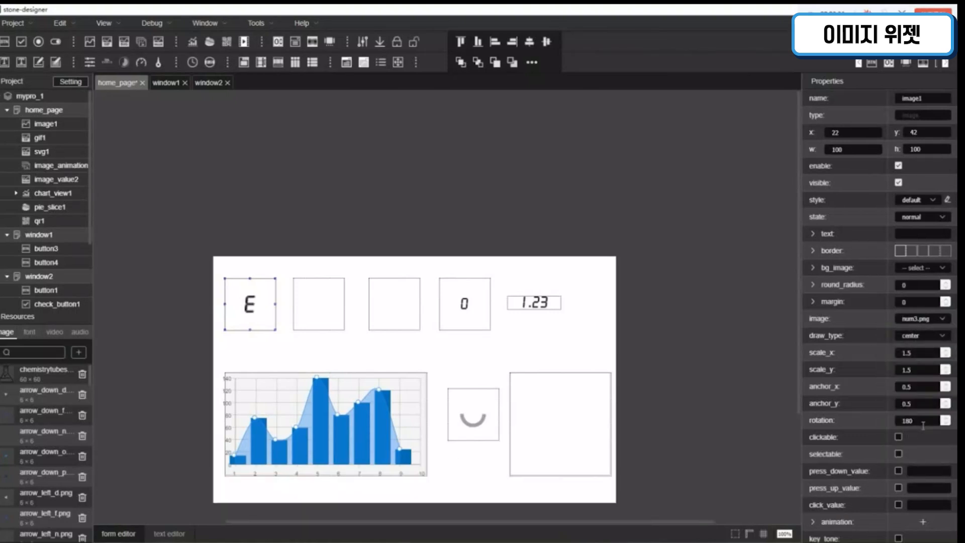
Step: Try rotation values of 270 and 360 on image1, and settle on 0
left_click_drag(923, 425, 879, 407)
type("270")
key("Return")
left_click_drag(918, 421, 883, 416)
type("360")
key("Return")
left_click_drag(922, 422, 881, 421)
type("0")
Step: Enable clickable and selectable for image1, and try its selected state before returning to normal
left_click(899, 437)
left_click(899, 455)
left_click(942, 218)
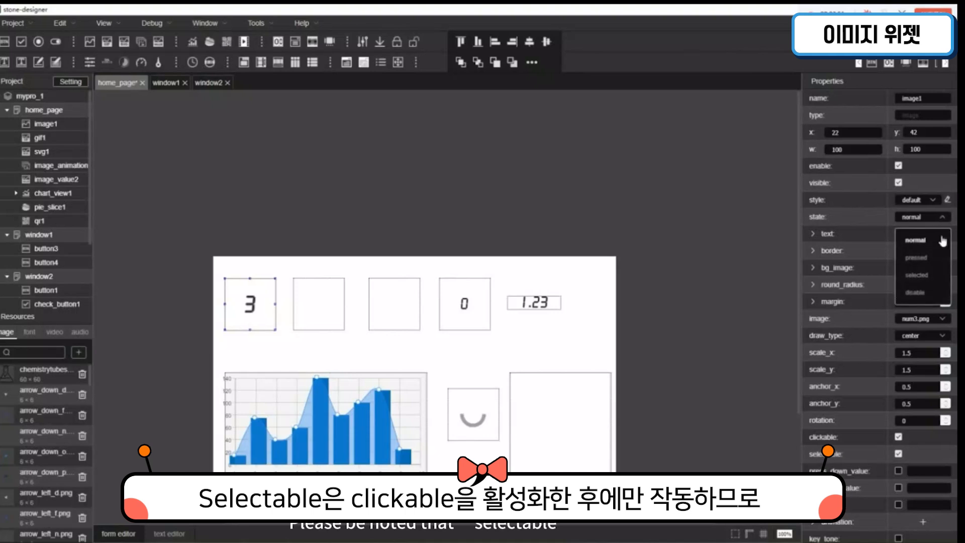
left_click(933, 276)
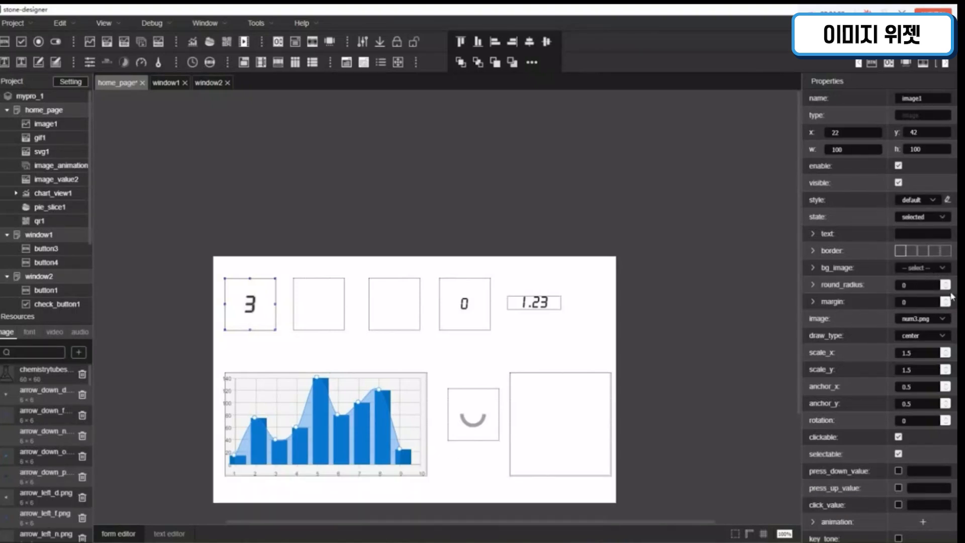
left_click(937, 218)
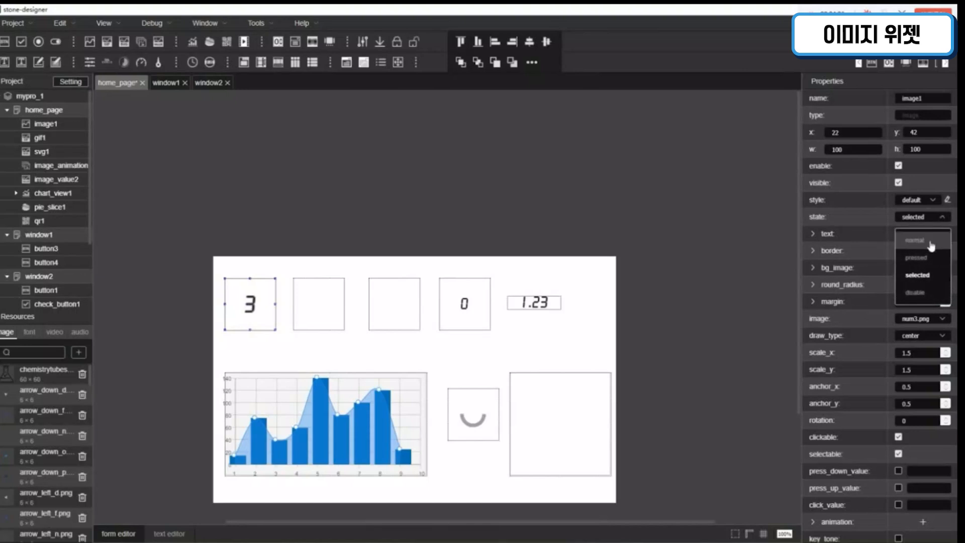
left_click(932, 245)
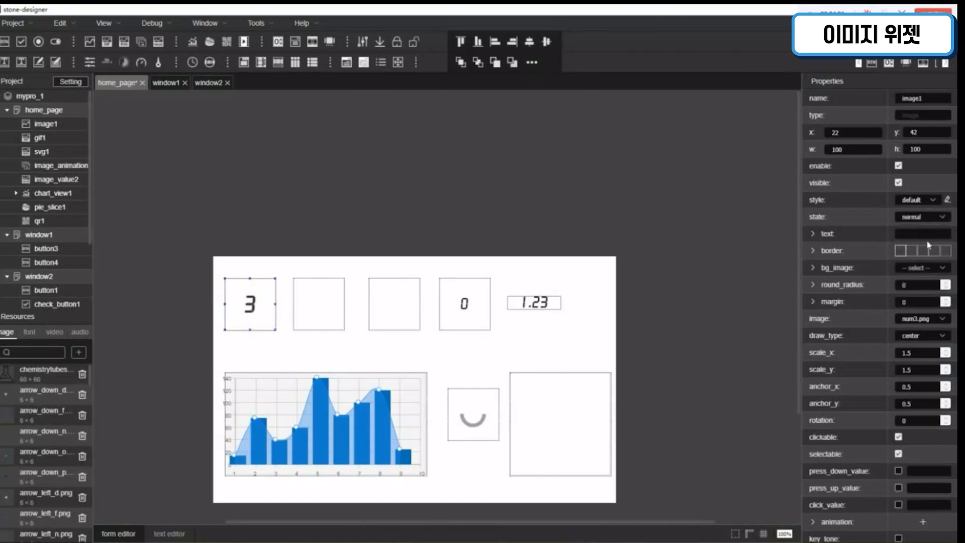
Step: Enable image1's press_down_value, press_up_value and click_value, and set them to 000A, 000B and 000C
scroll(915, 375, "down", 1)
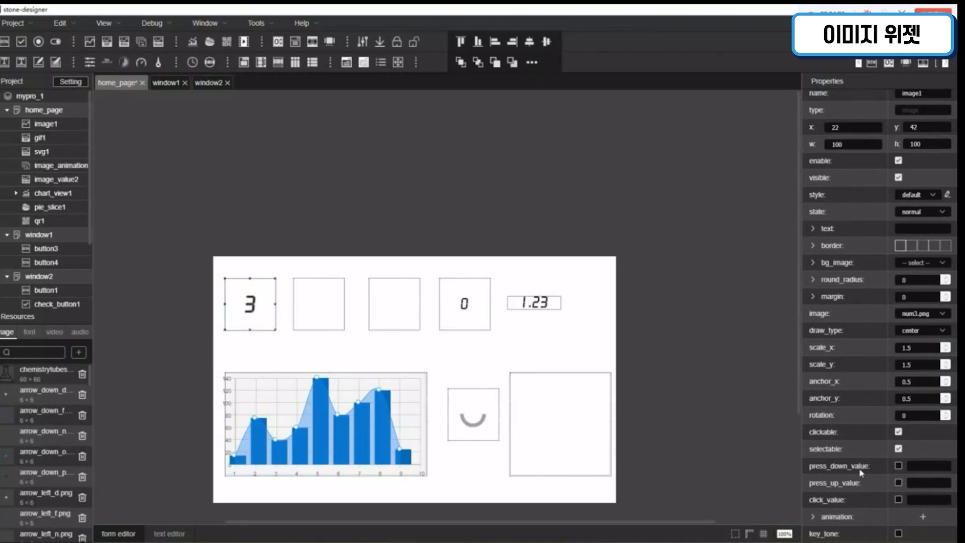
left_click(900, 466)
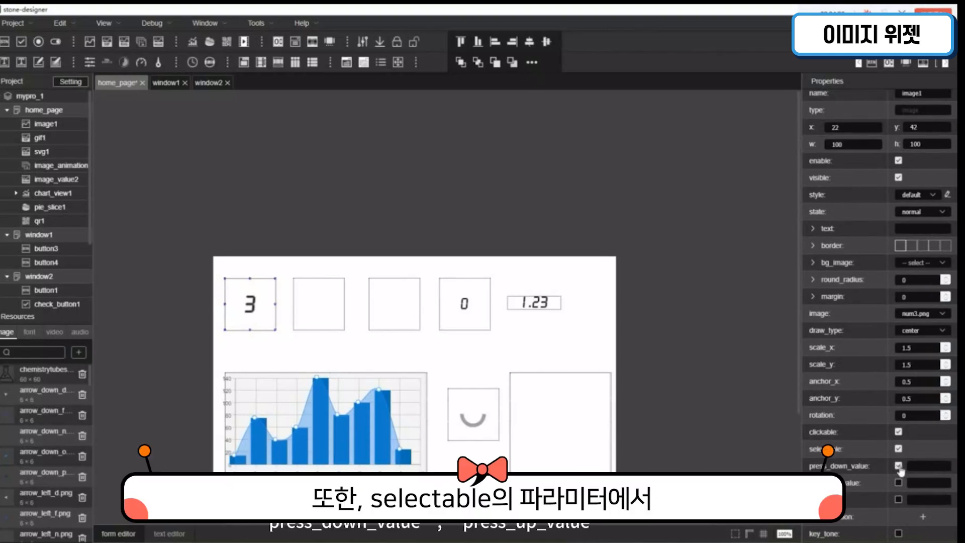
left_click(899, 483)
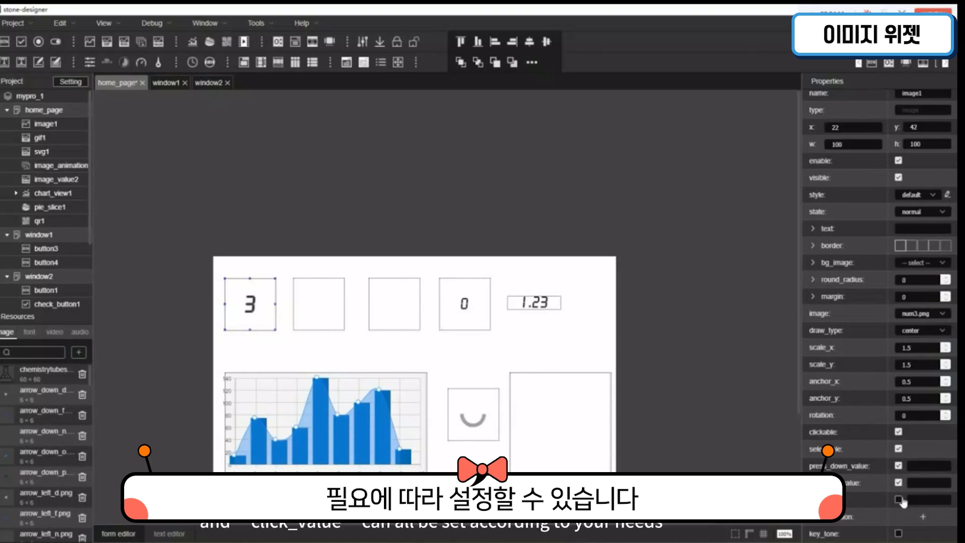
left_click(900, 500)
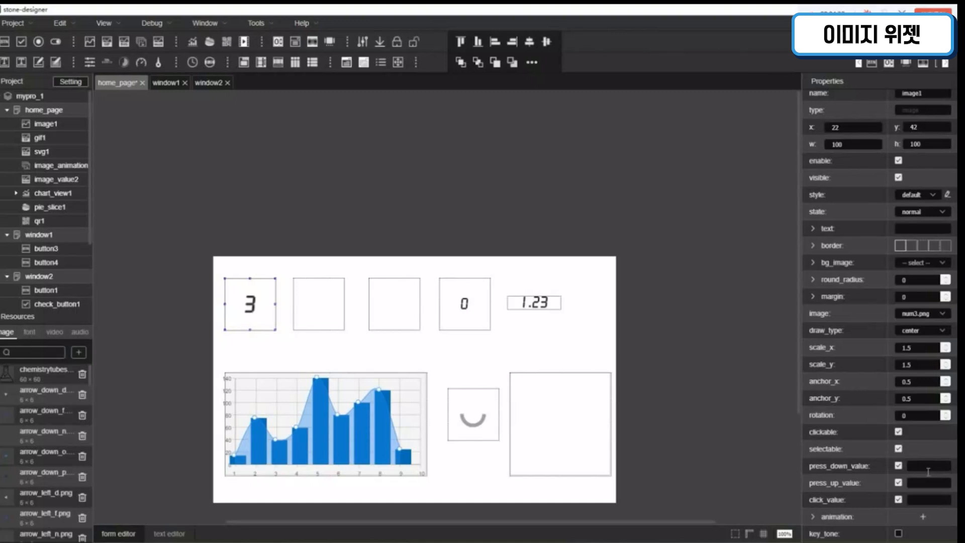
type("0004")
type("000B")
left_click(932, 500)
type("000C")
left_click(714, 440)
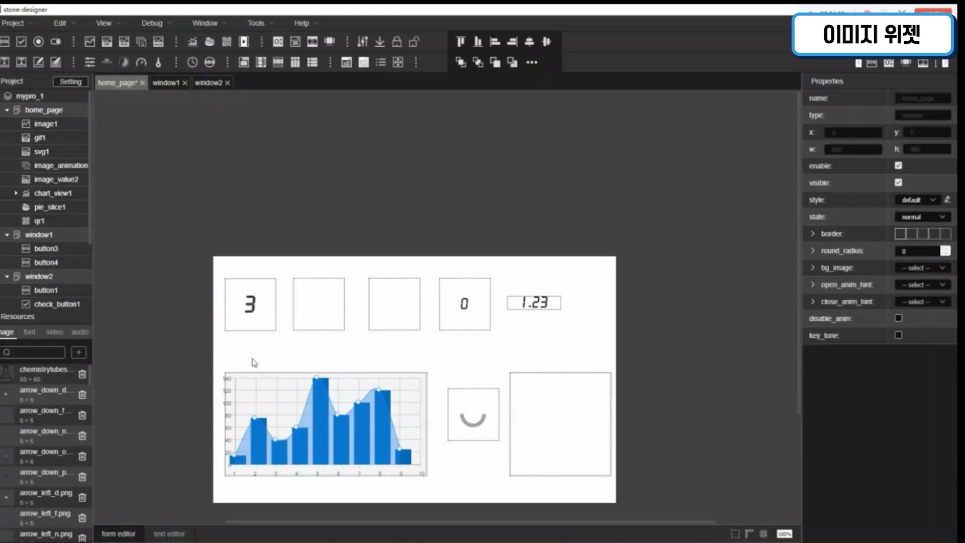
left_click(251, 312)
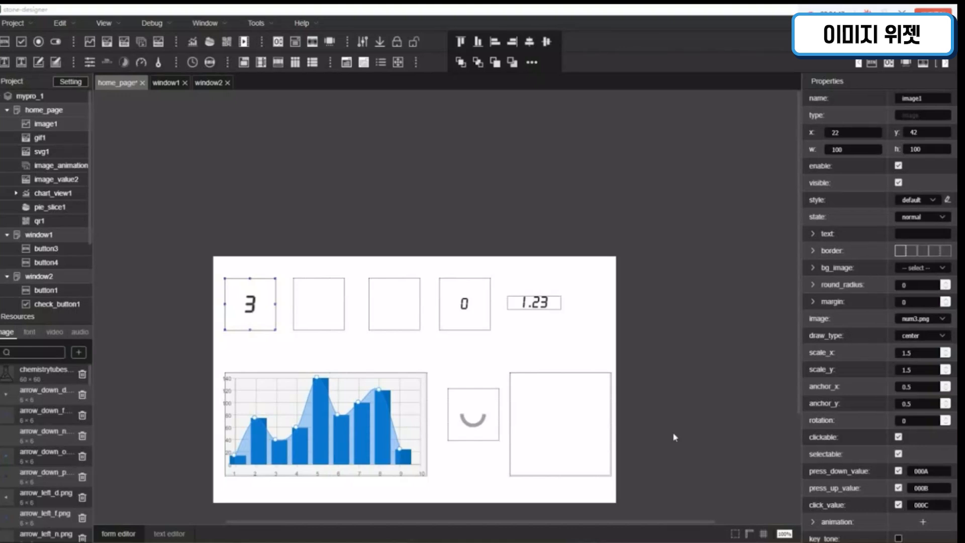
Step: Try num0 as the image of the gif1 widget
left_click(320, 305)
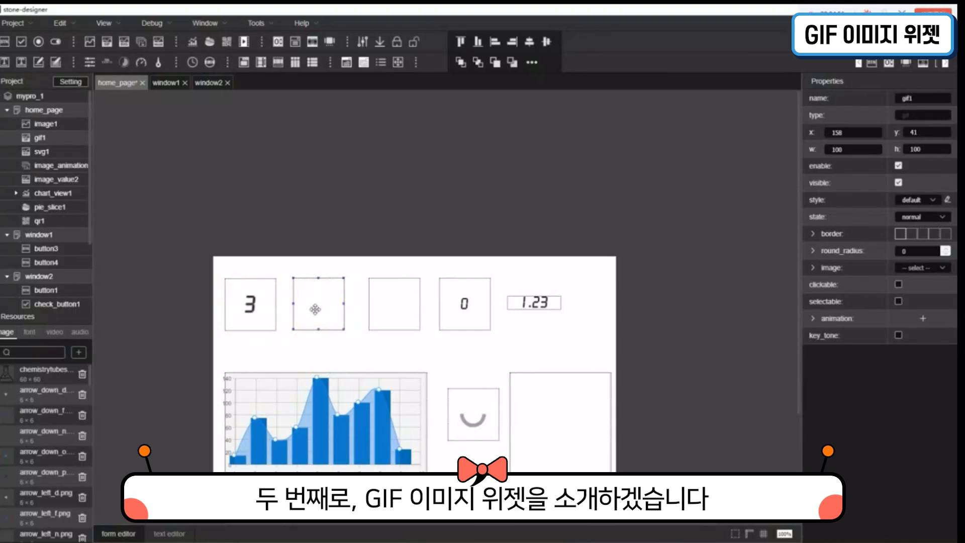
left_click(933, 271)
scroll(919, 333, "down", 5)
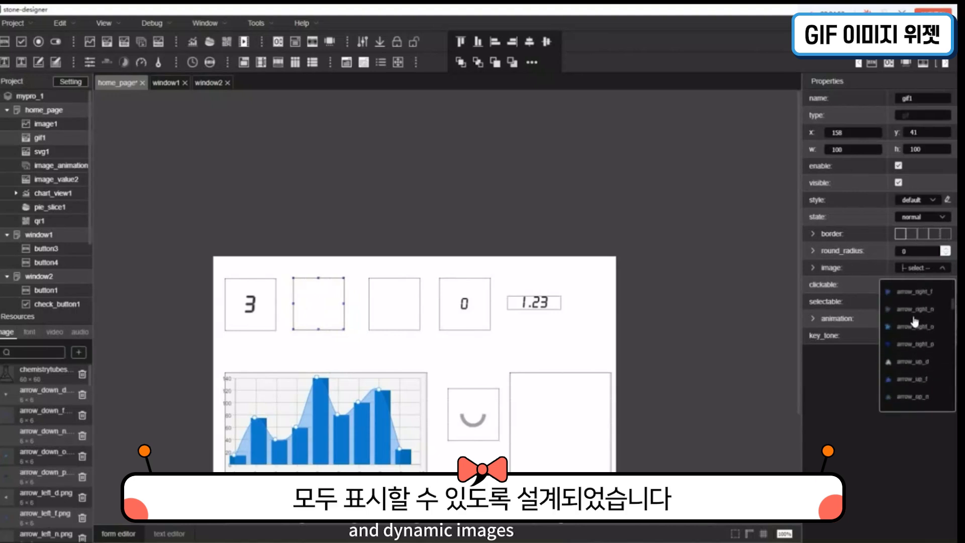
scroll(919, 333, "down", 5)
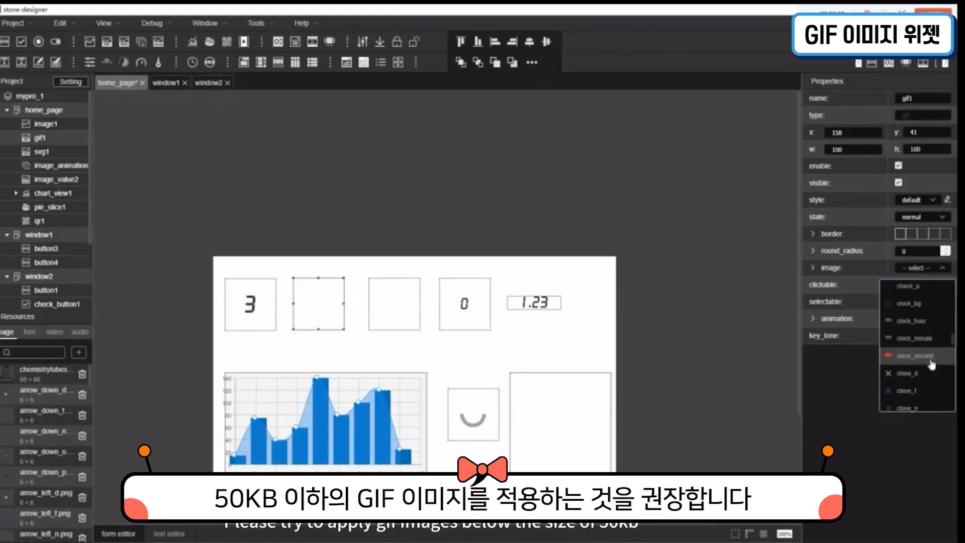
scroll(933, 361, "down", 3)
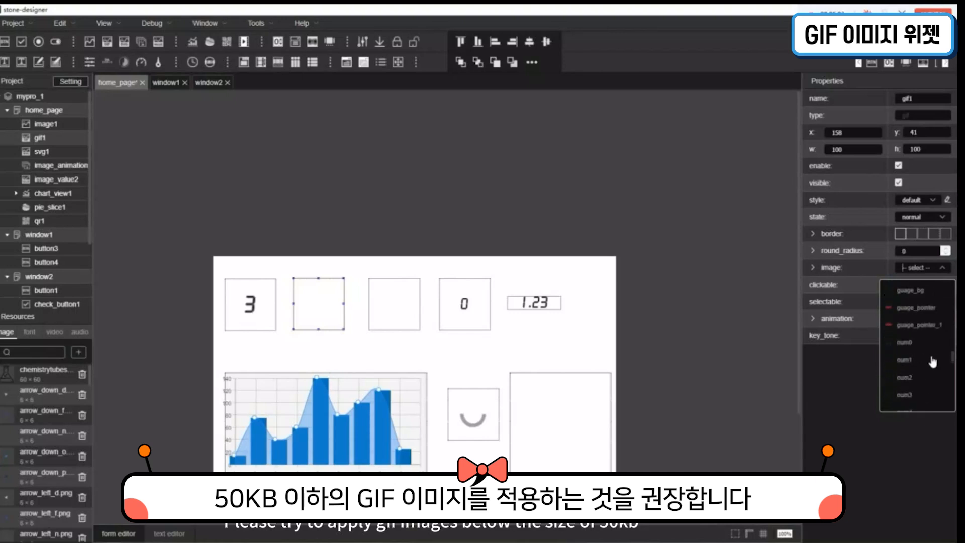
left_click(927, 347)
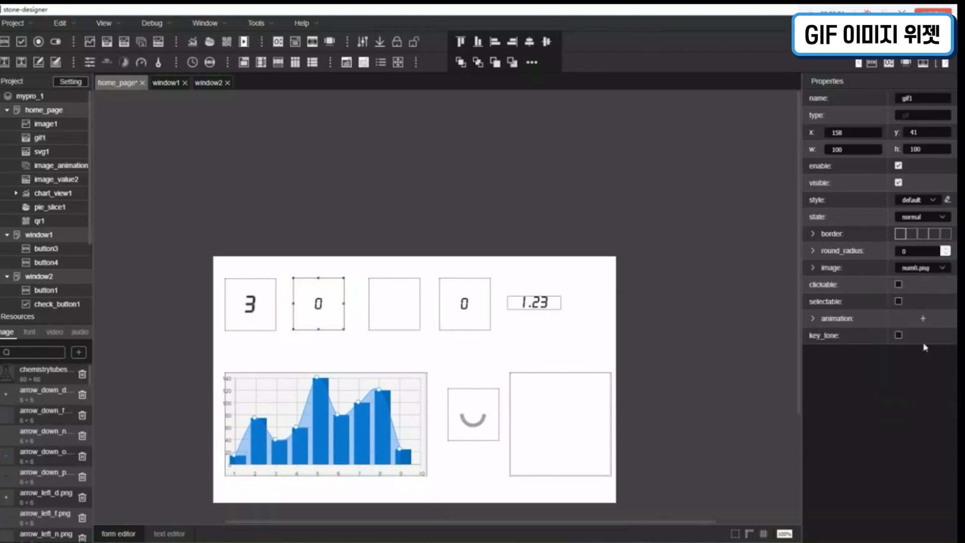
Step: Try num6 and shift_f as gif1's image to compare static pictures
left_click(934, 270)
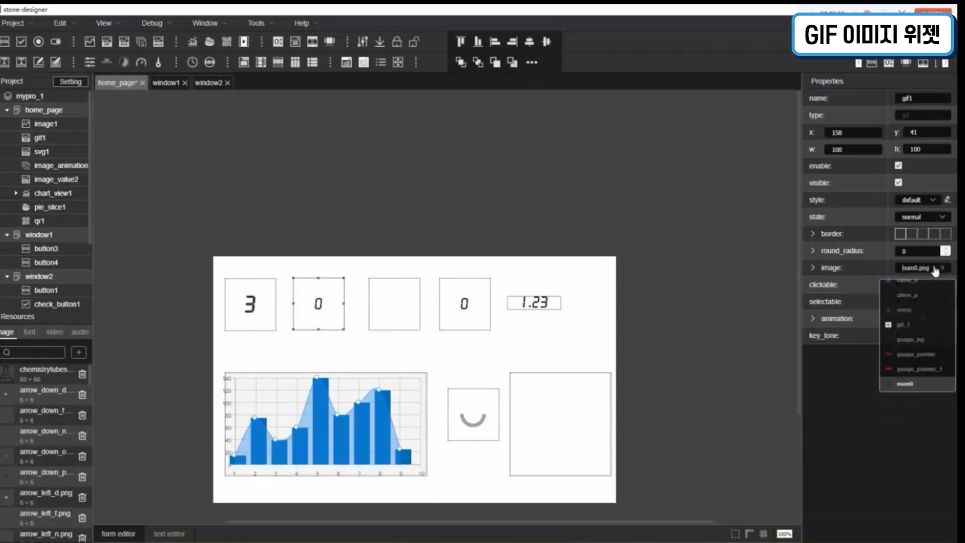
scroll(938, 367, "down", 4)
left_click(940, 370)
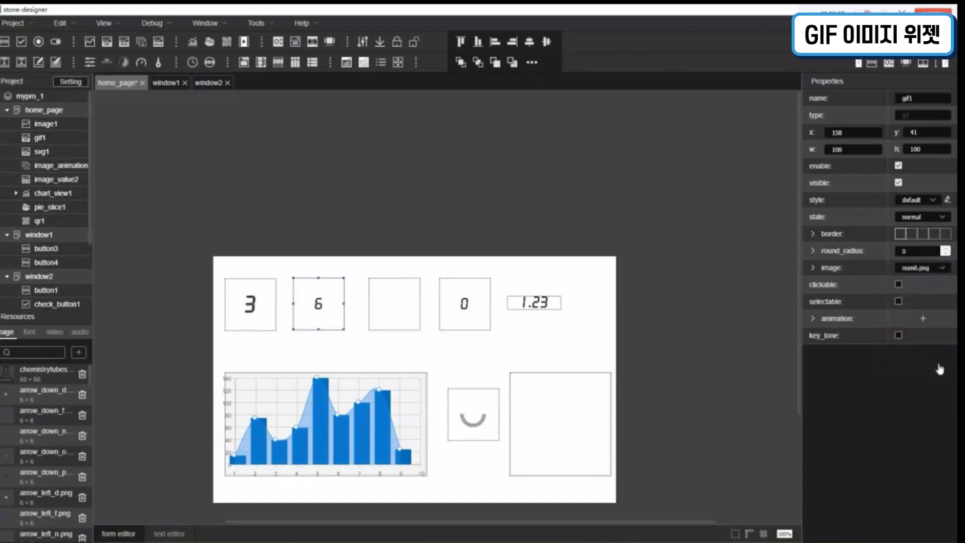
left_click(933, 269)
scroll(927, 317, "down", 3)
scroll(927, 317, "down", 4)
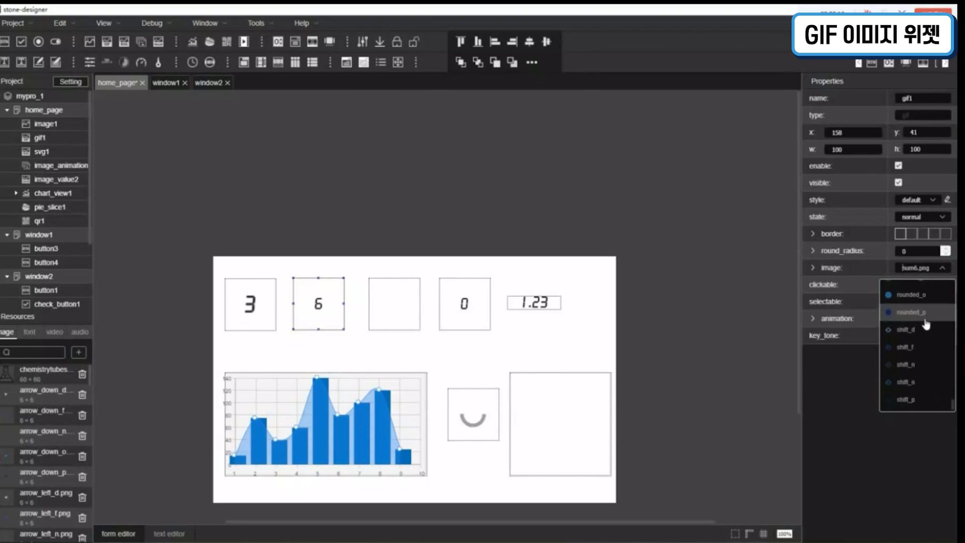
scroll(920, 352, "down", 1)
left_click(915, 353)
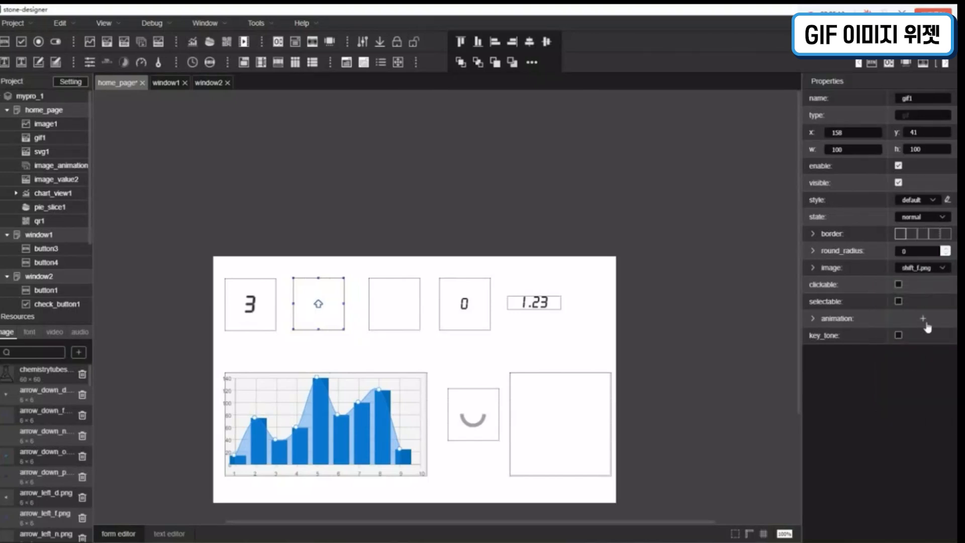
Step: Filter gif1's image choices for GIF and assign gif_1
left_click(927, 270)
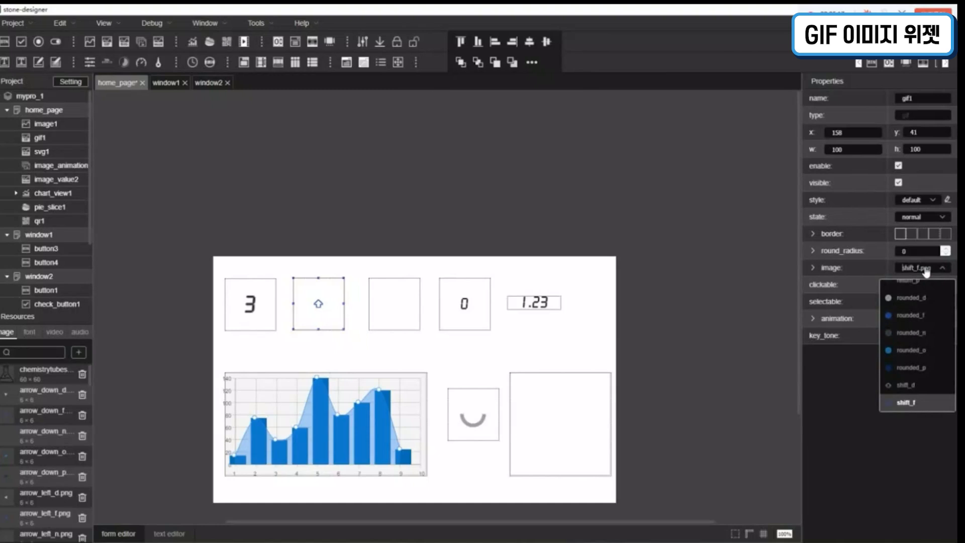
type("Gif")
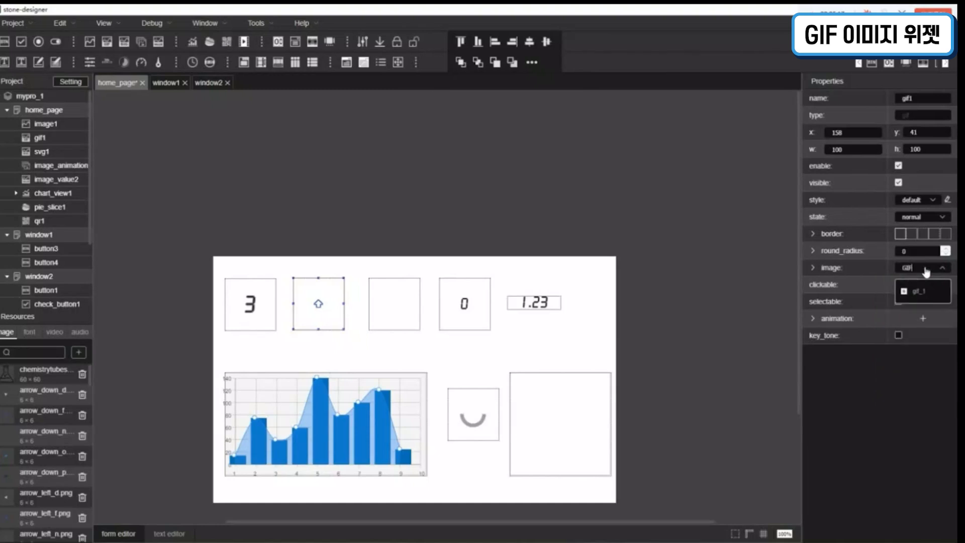
left_click(925, 292)
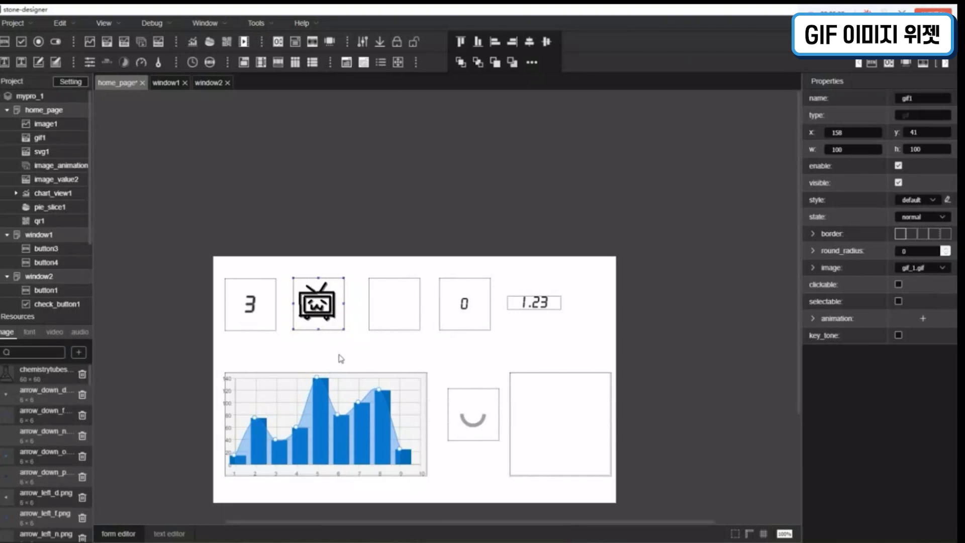
Step: Select the svg1 widget, check its available image options, and search the image resources for "svg"
left_click(397, 319)
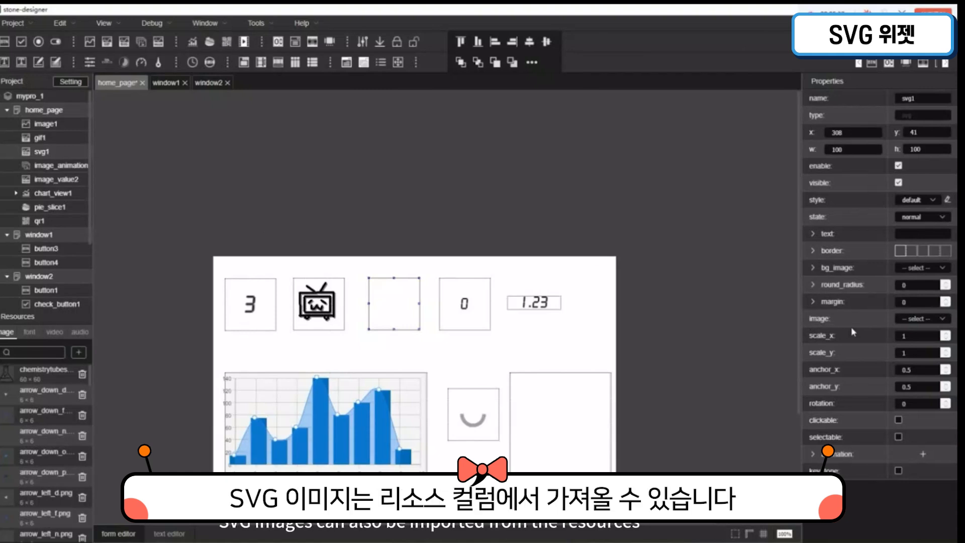
left_click(929, 324)
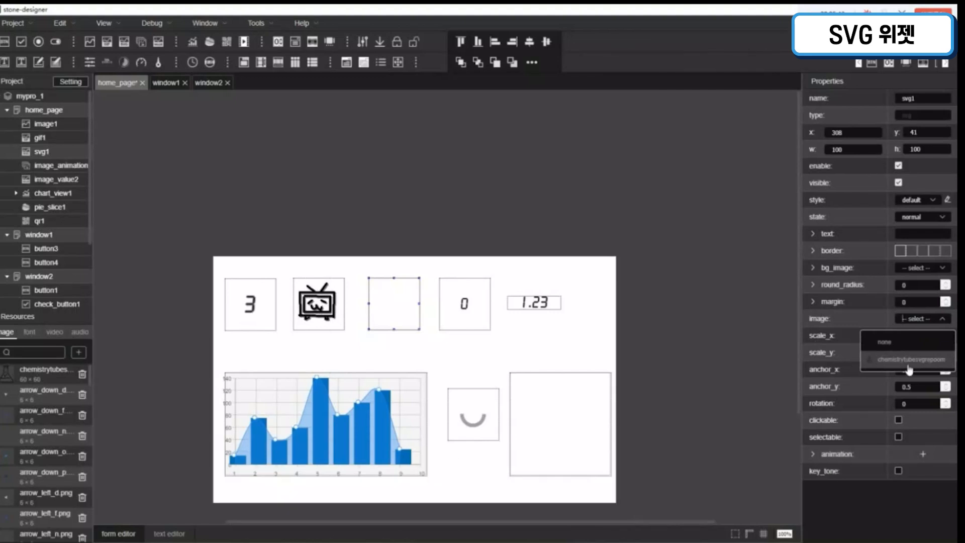
left_click(27, 354)
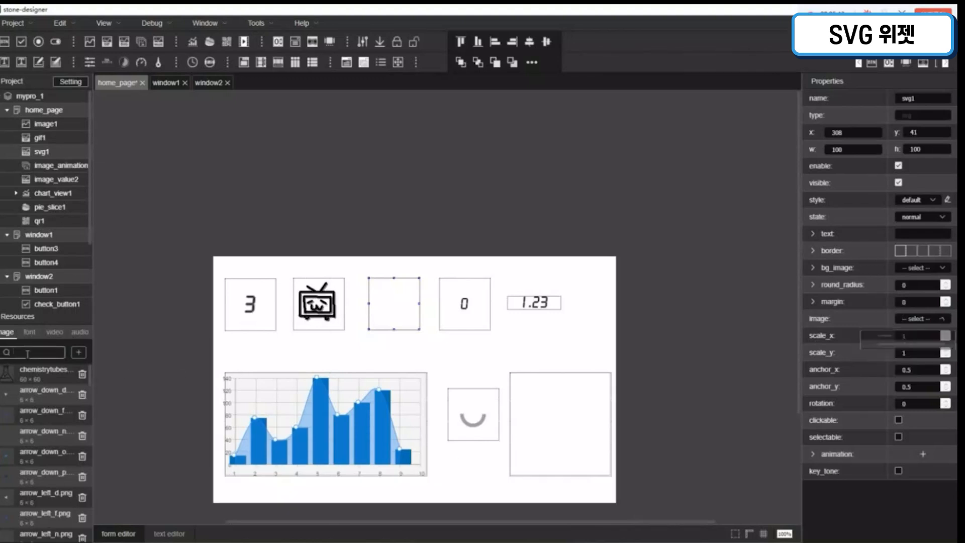
type("svg")
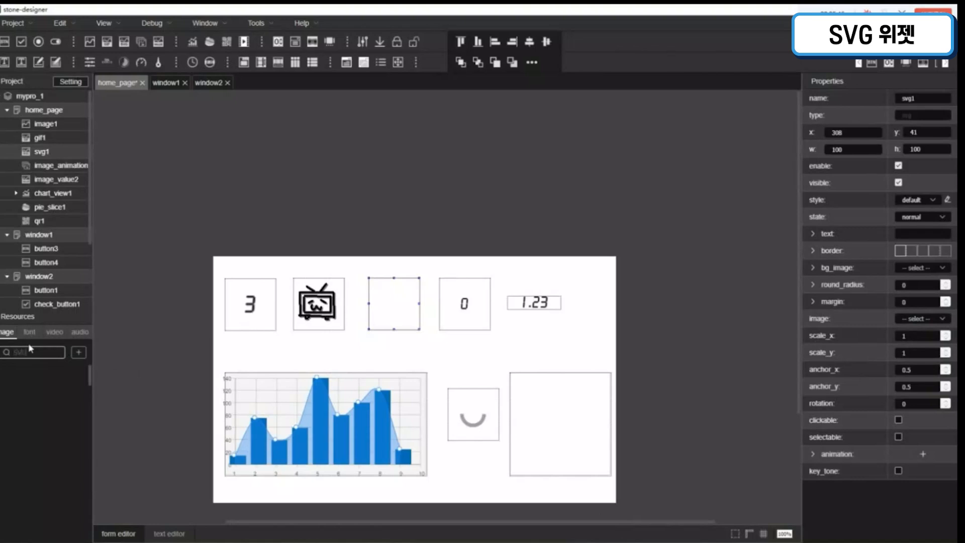
Step: Filter the image resources again for "svg" and assign the chemistrytubes SVG as svg1's image
key("BackSpace")
key("BackSpace")
key("BackSpace")
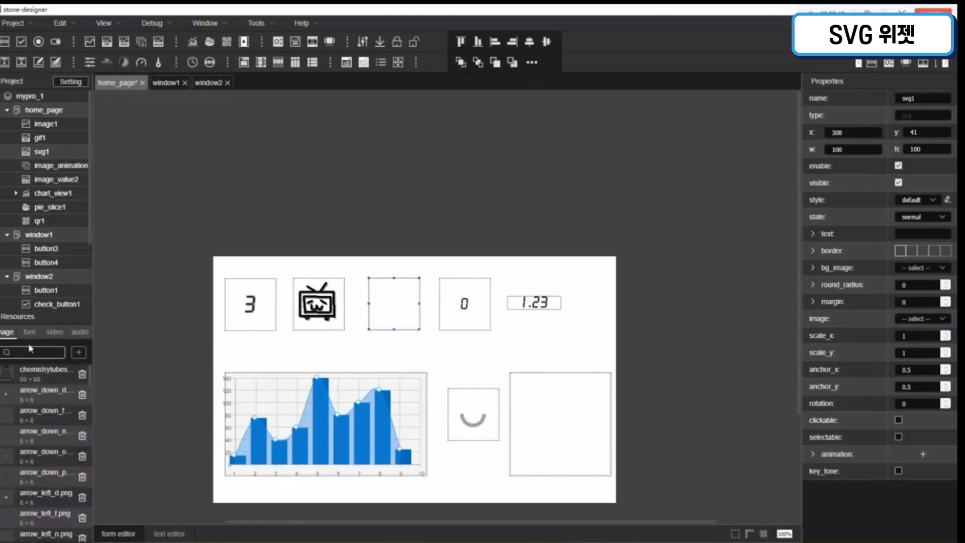
type("svg")
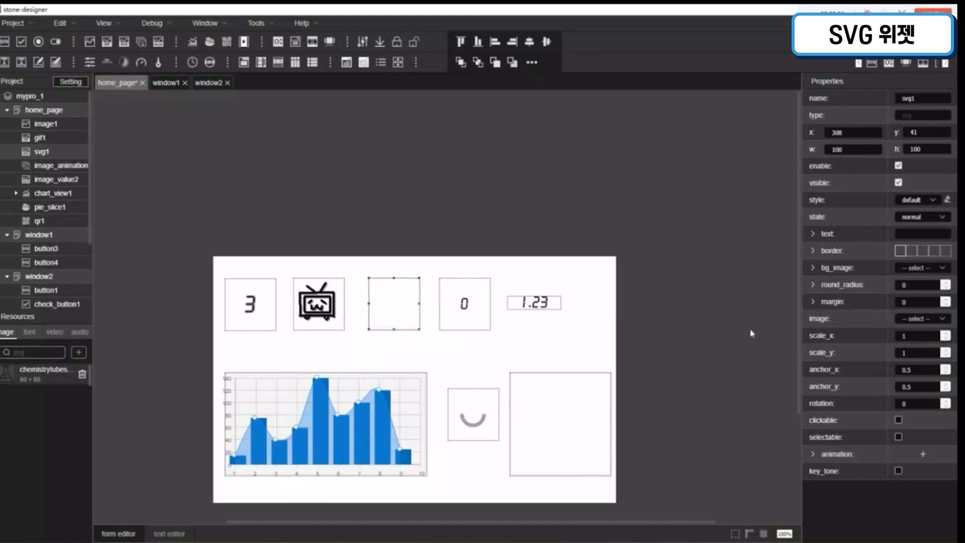
left_click(908, 317)
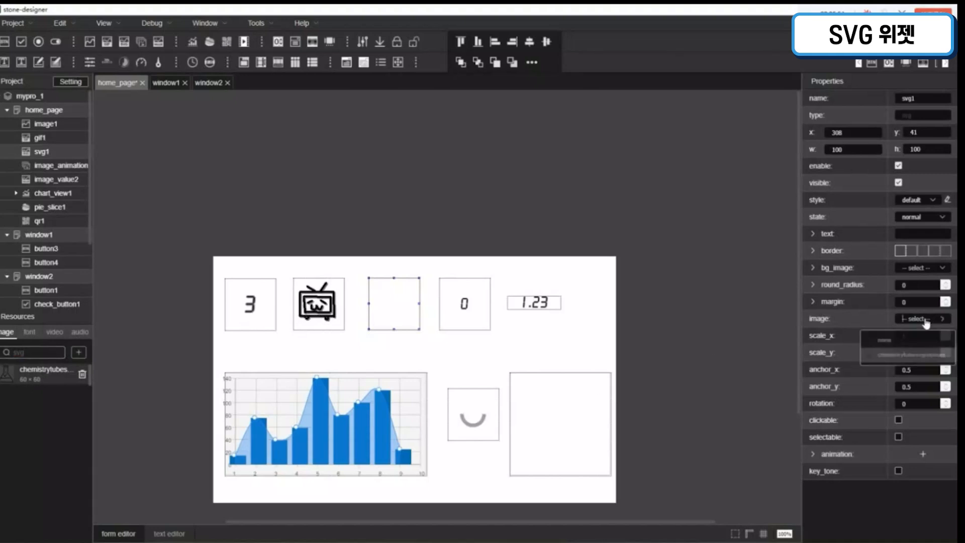
left_click(932, 360)
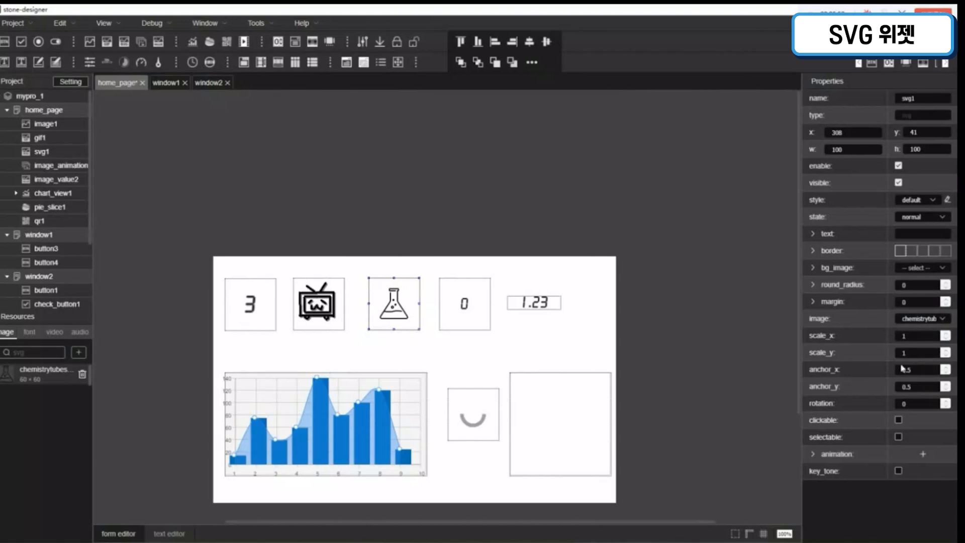
Step: Try enlarging svg1's image by setting scale_x and scale_y to 2
left_click(416, 350)
left_click(390, 315)
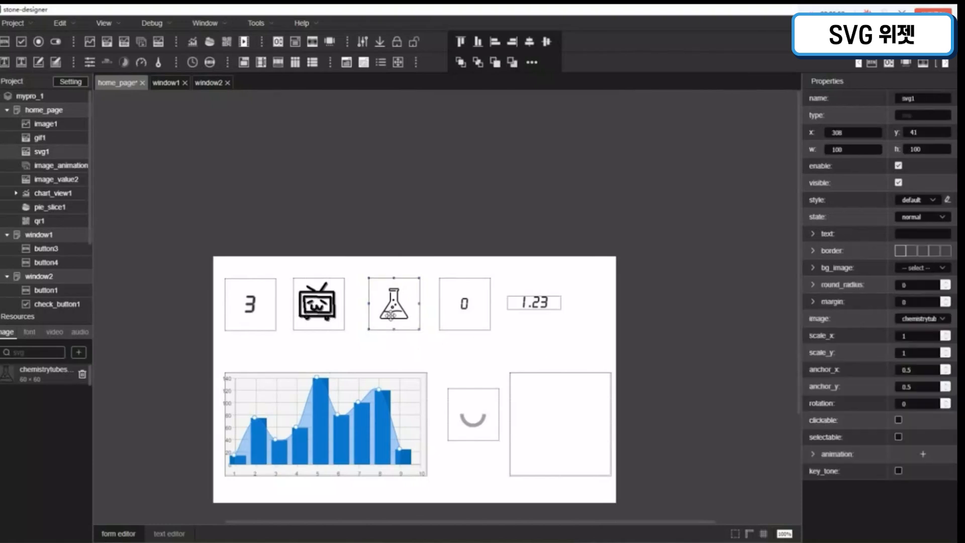
left_click(947, 334)
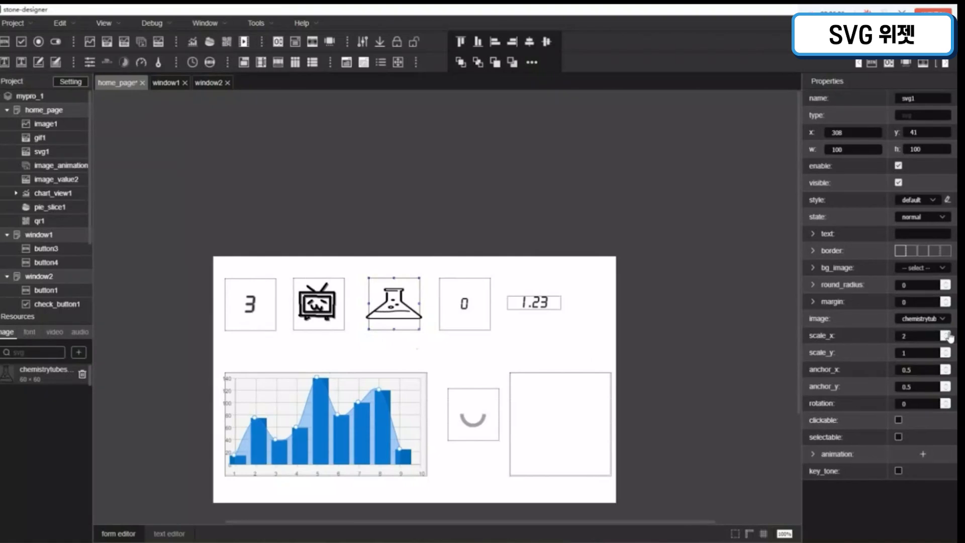
left_click(947, 351)
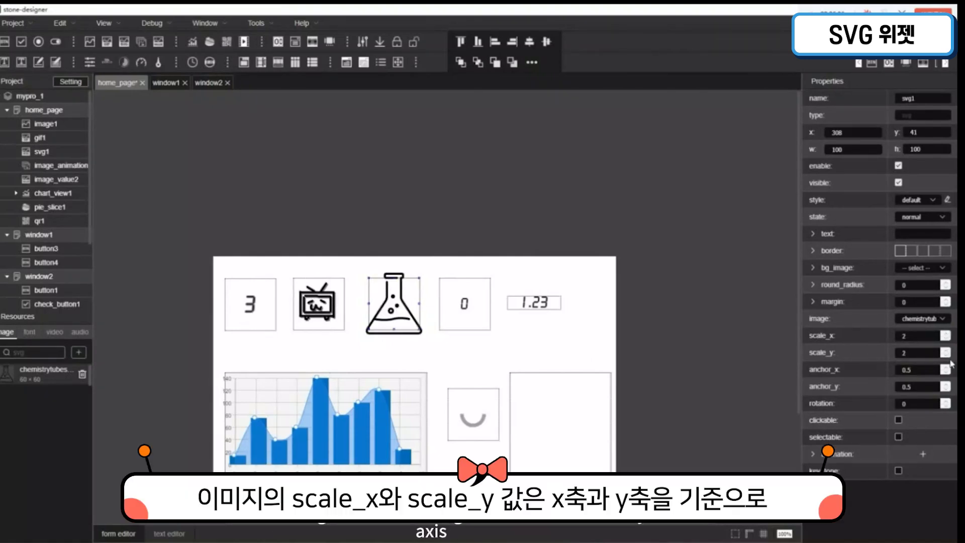
Step: Try 0.5 for svg1's scale_y and scale_x, and settle on 1.5 for both
double_click(894, 355)
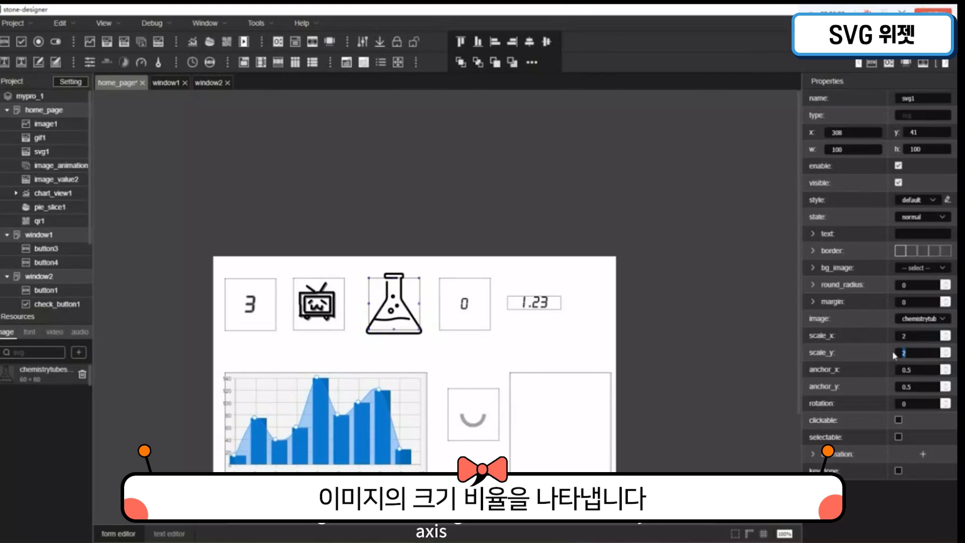
type("0.5")
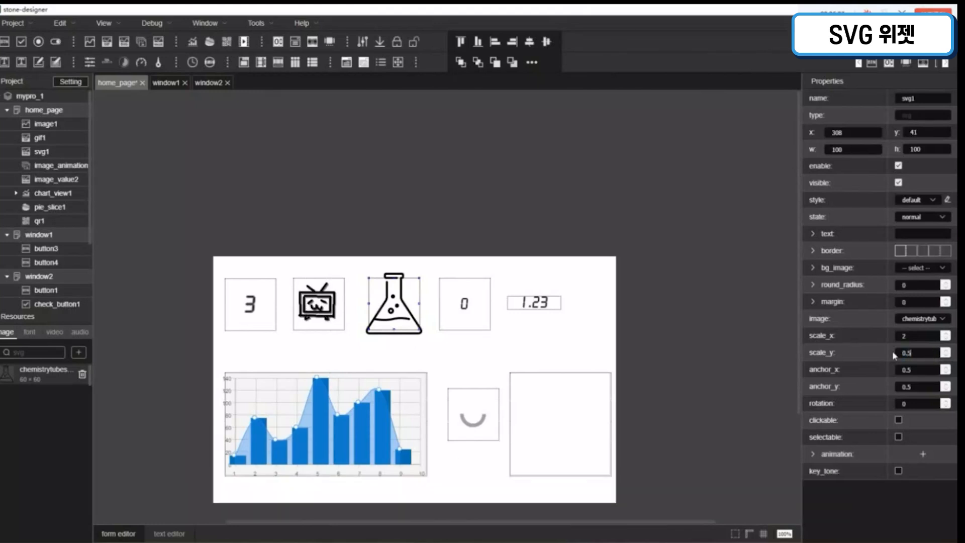
double_click(885, 337)
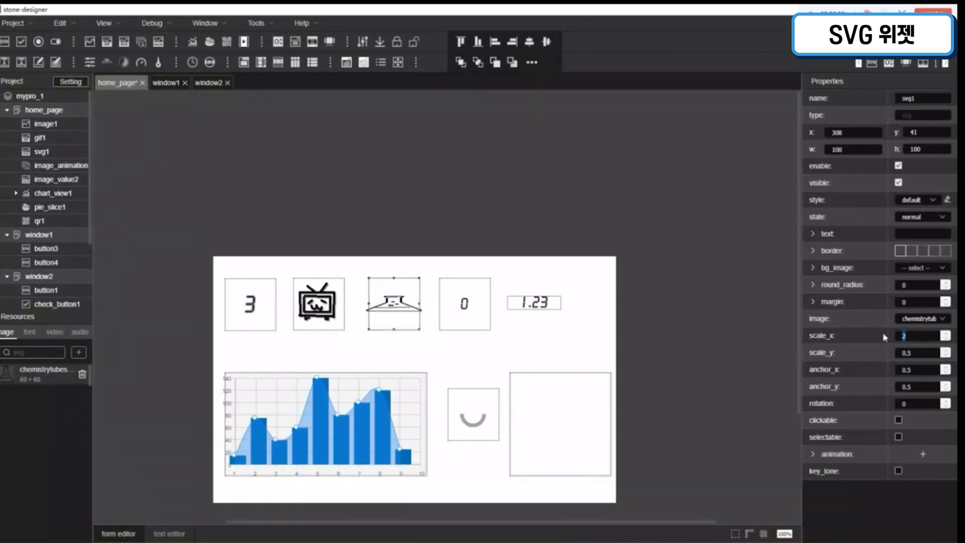
type("0.5")
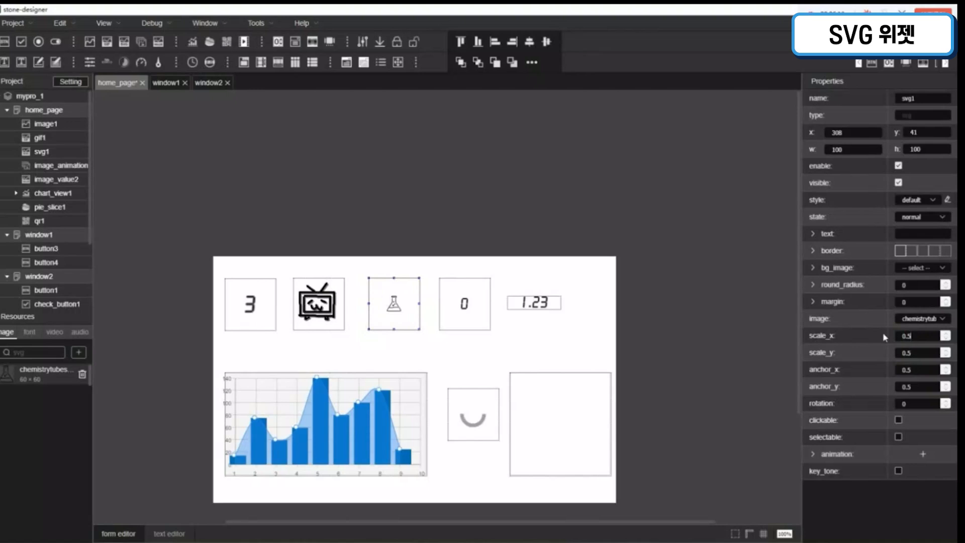
left_click(946, 332)
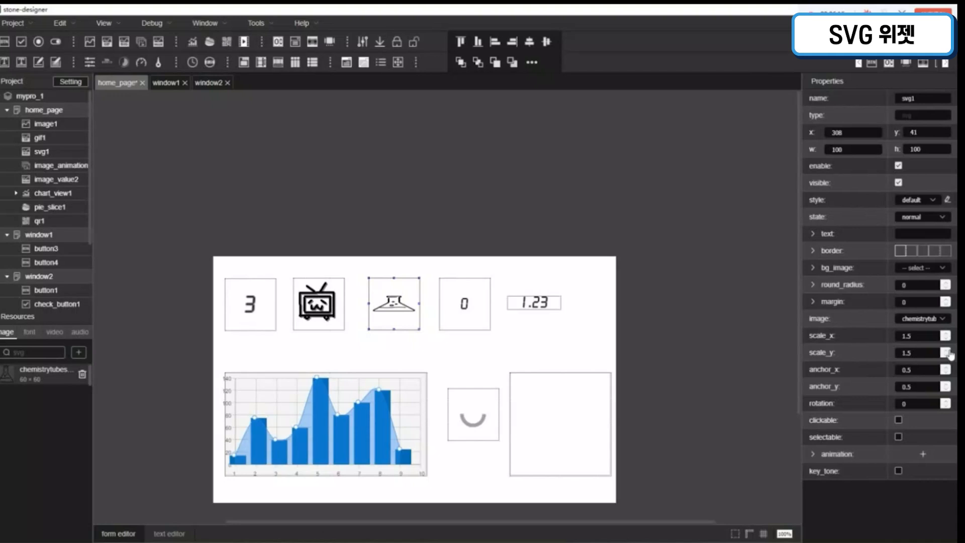
left_click(947, 351)
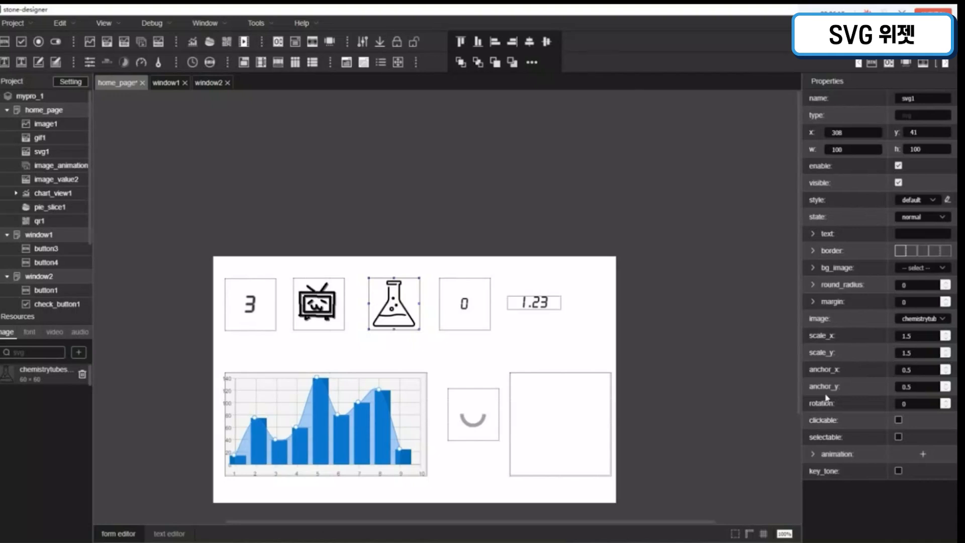
Step: Try different anchor points for svg1's image: anchor_x 1.5, -0.5 and -1.5, with anchor_y -1.5
left_click(945, 370)
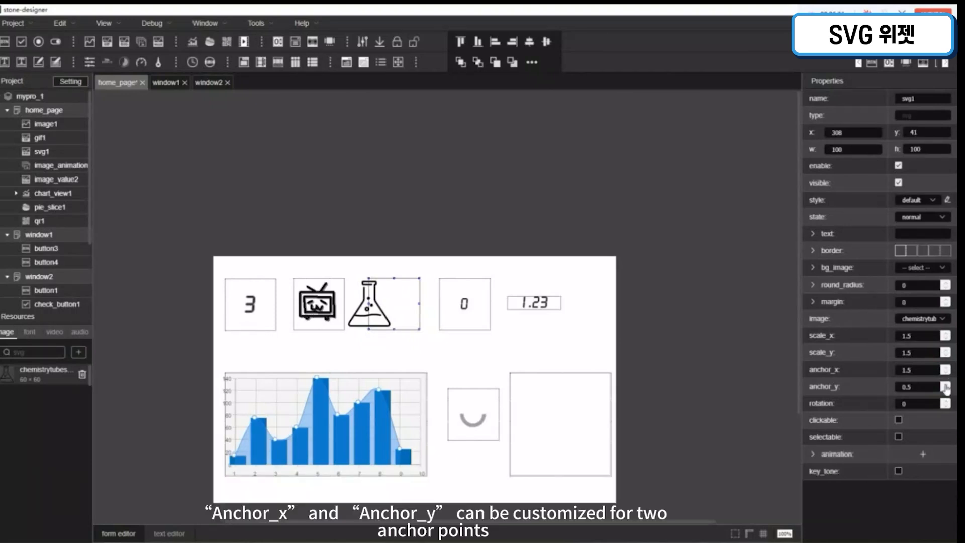
left_click(945, 386)
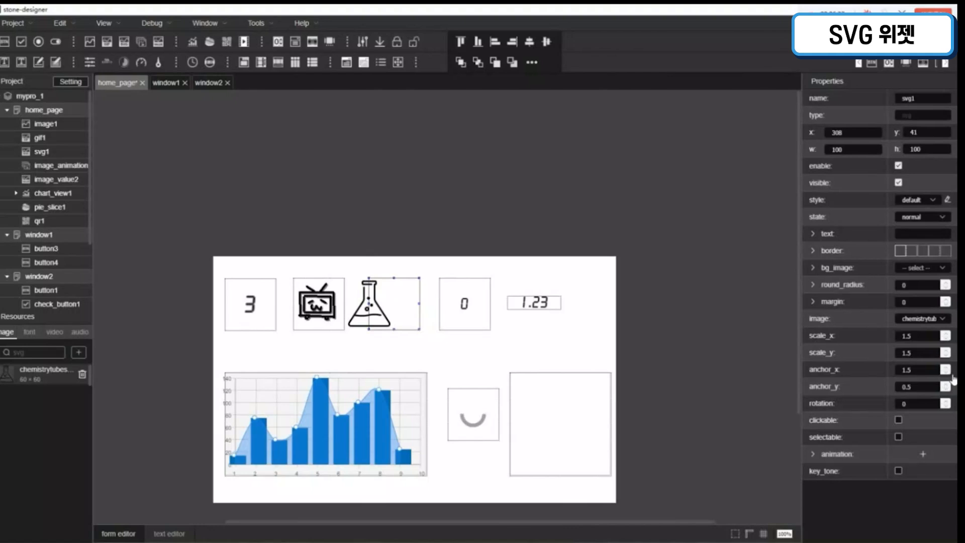
left_click(947, 373)
left_click(948, 374)
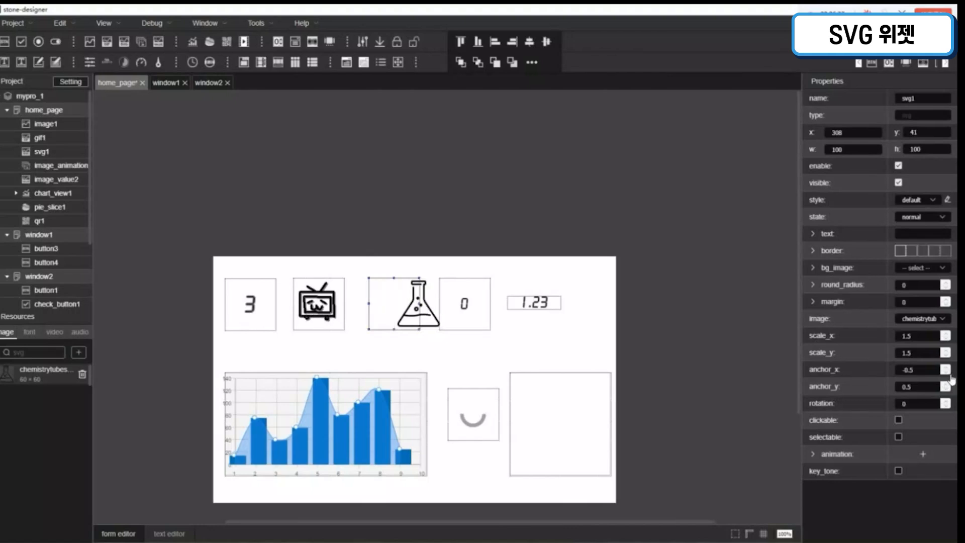
left_click(946, 390)
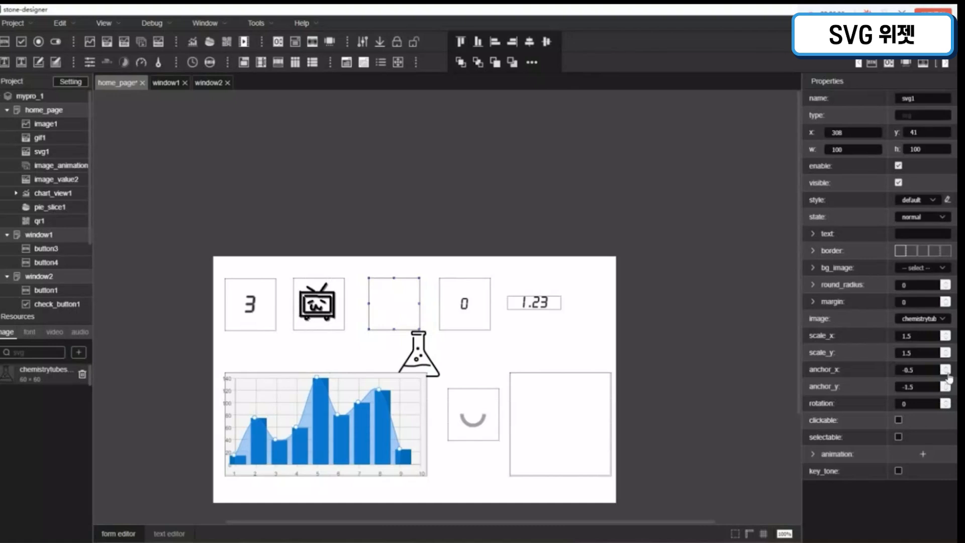
left_click(947, 373)
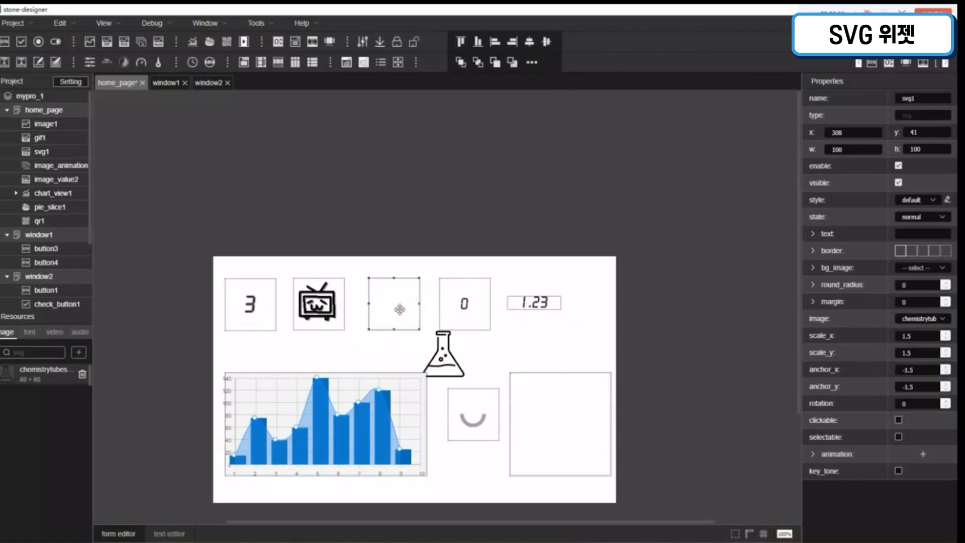
Step: Nudge the svg1 widget to x 302, y 42 and reset its anchor_x and anchor_y to 0.5
left_click_drag(401, 303, 398, 304)
left_click(946, 368)
left_click(946, 368)
left_click(946, 368)
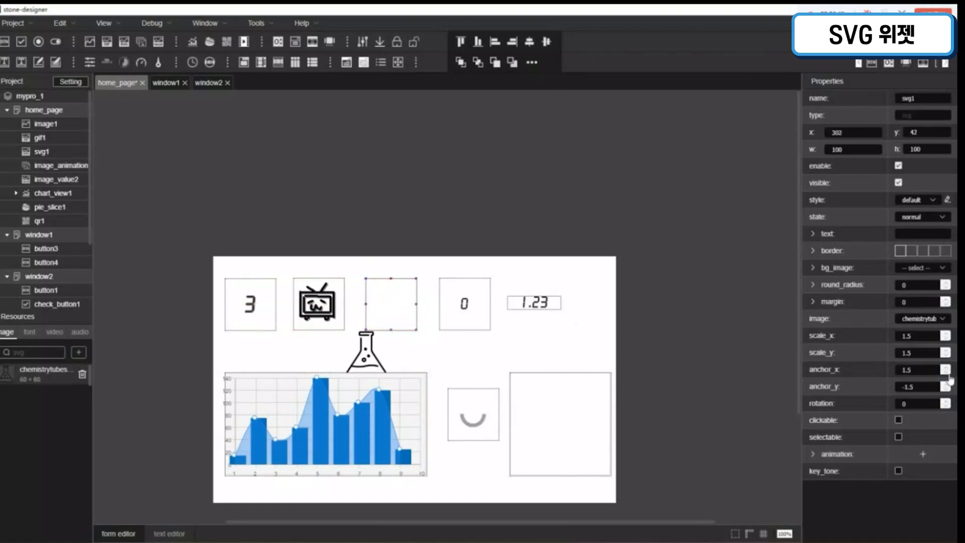
left_click(946, 373)
left_click(947, 385)
left_click(946, 384)
left_click(946, 385)
left_click(946, 390)
Step: Increase svg1's rotation gradually to about 22 degrees to tilt the flask image
left_click(945, 401)
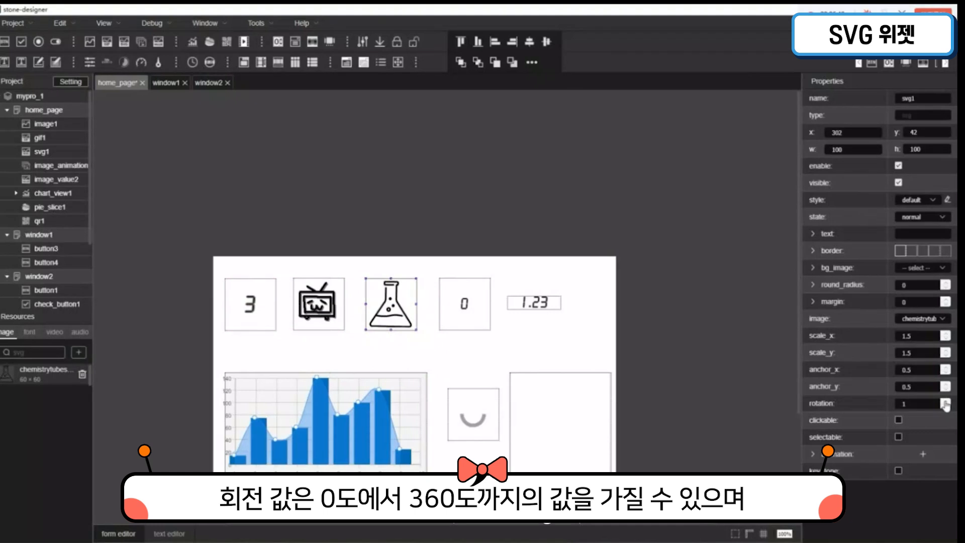
left_click(946, 402)
left_click(945, 401)
left_click(945, 402)
left_click(946, 402)
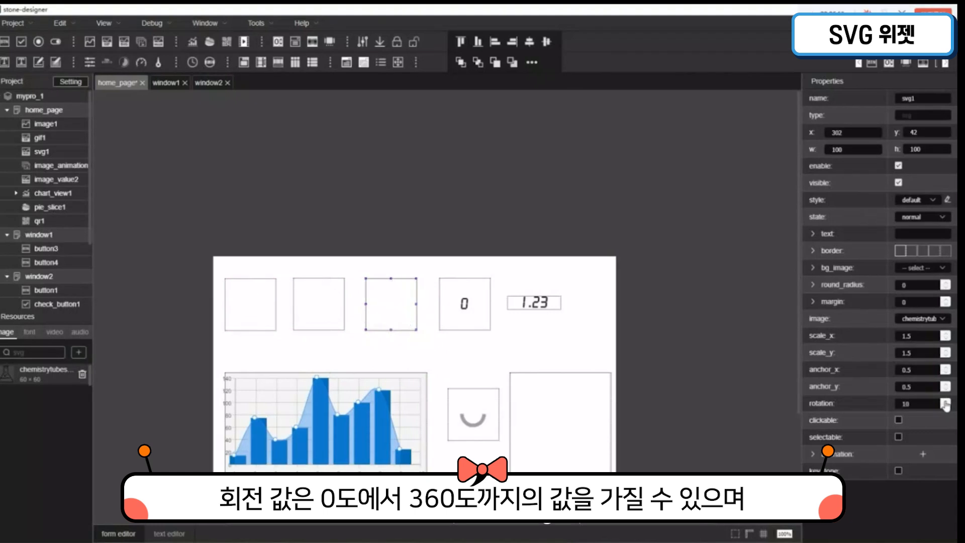
left_click(945, 401)
left_click(946, 402)
left_click(946, 403)
left_click(945, 402)
left_click(945, 402)
left_click(946, 403)
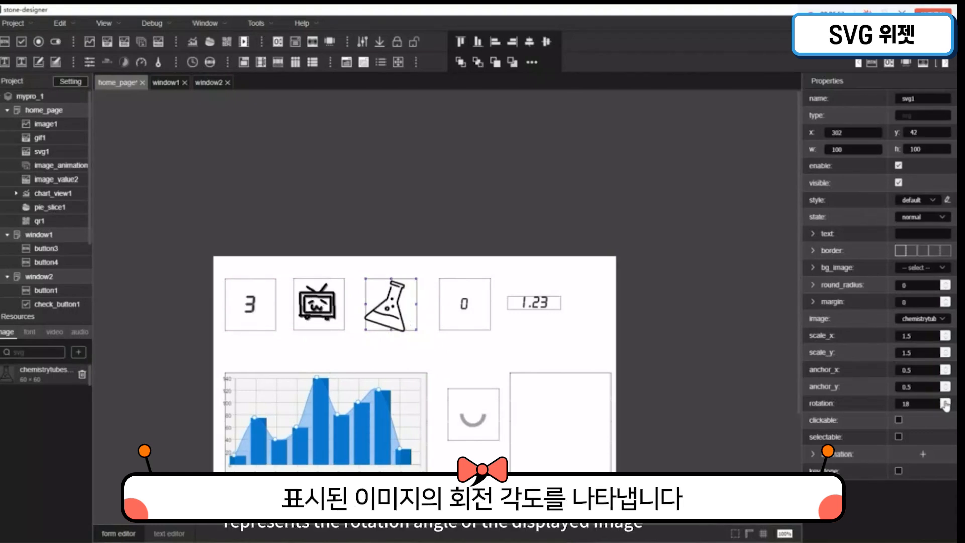
left_click(945, 402)
left_click(946, 403)
left_click(945, 403)
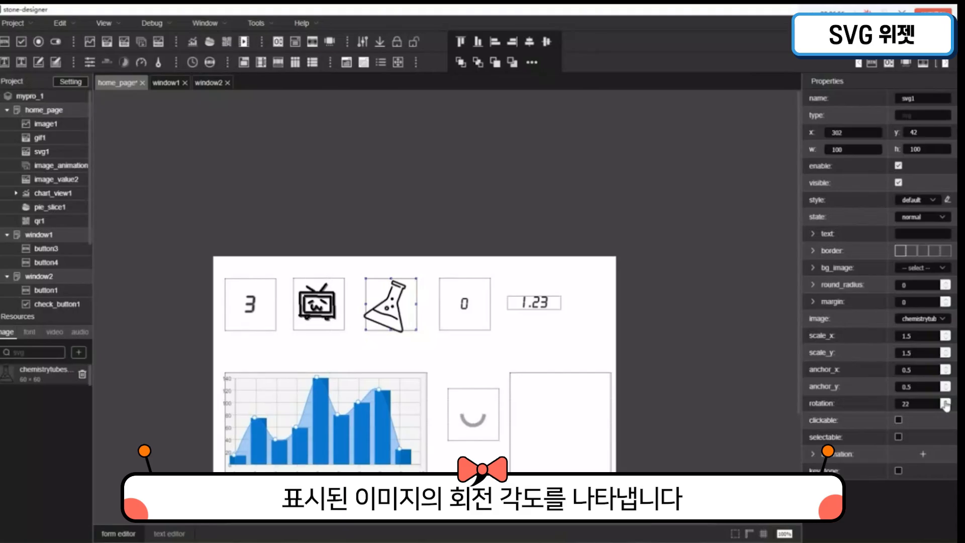
left_click(945, 403)
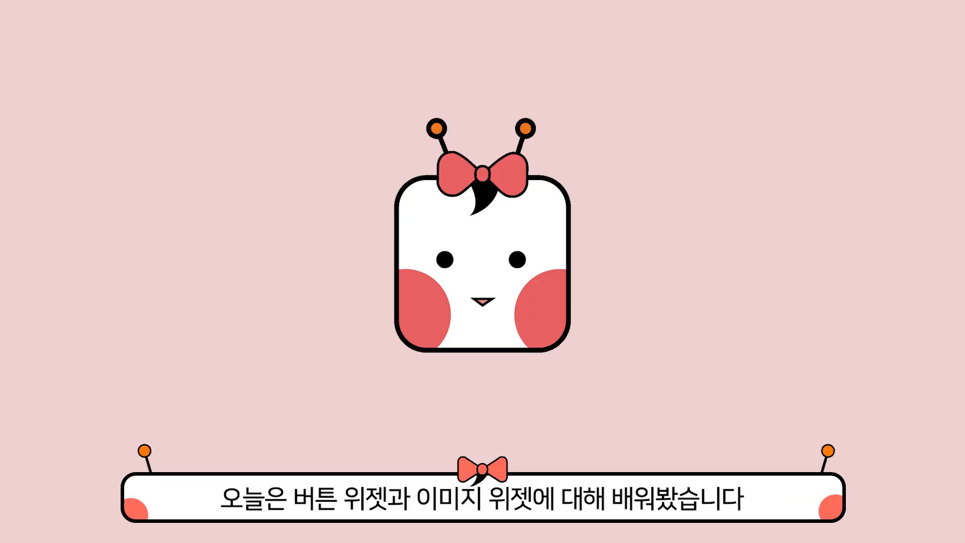